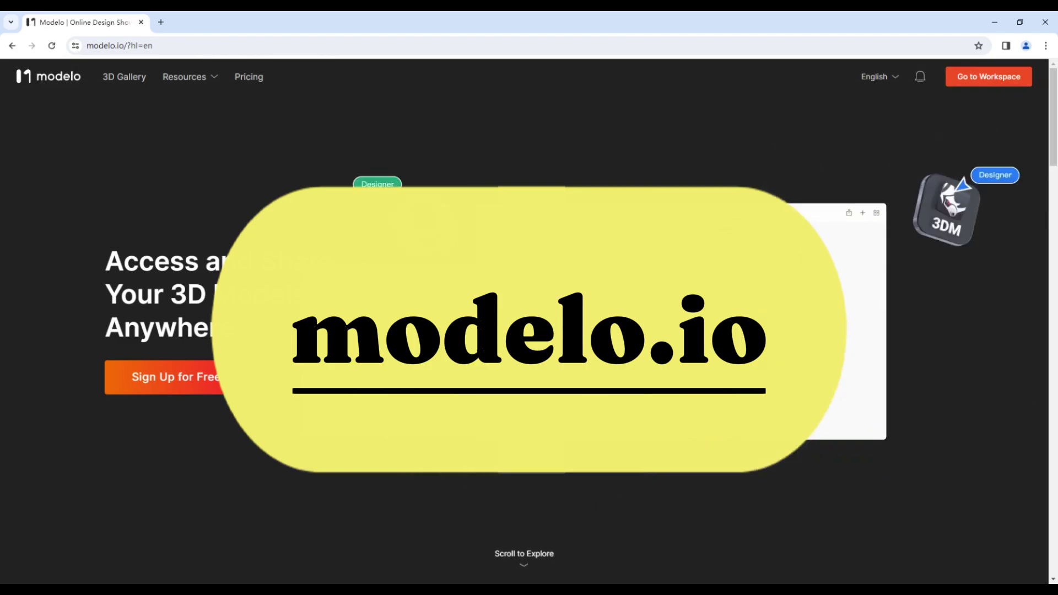
Go to the workspace and upload the 超高层螺旋上升办公 model to the New york landmarks folder of Demo Project
left_click(979, 80)
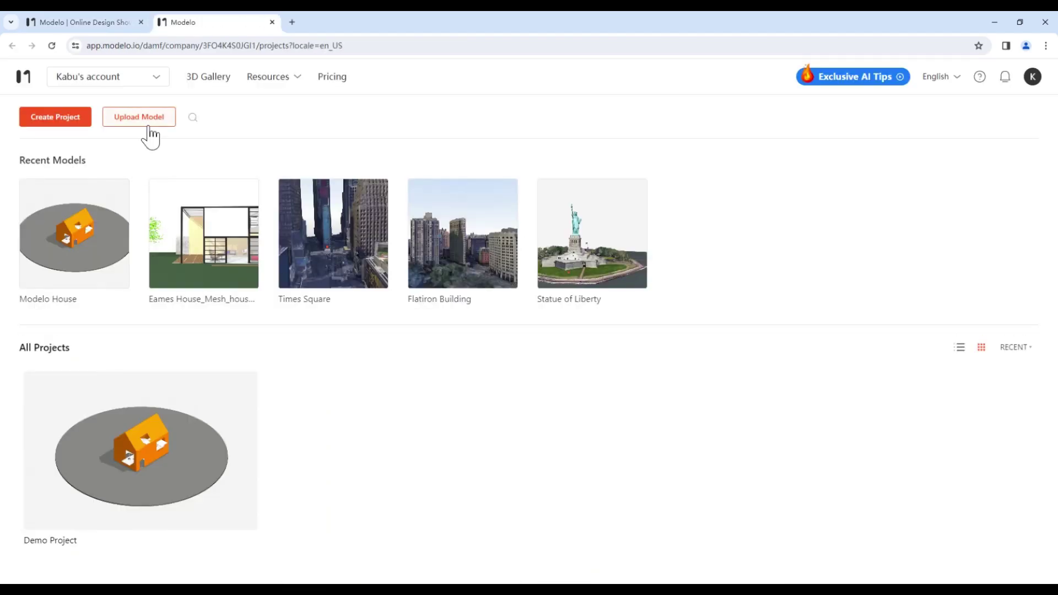
left_click(147, 126)
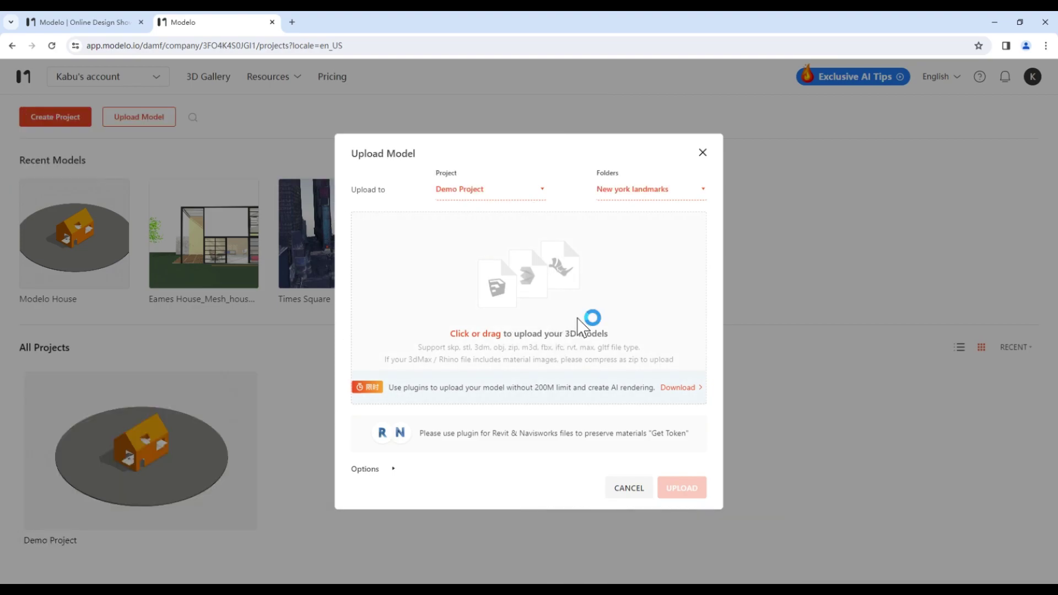
left_click(650, 220)
left_click(661, 457)
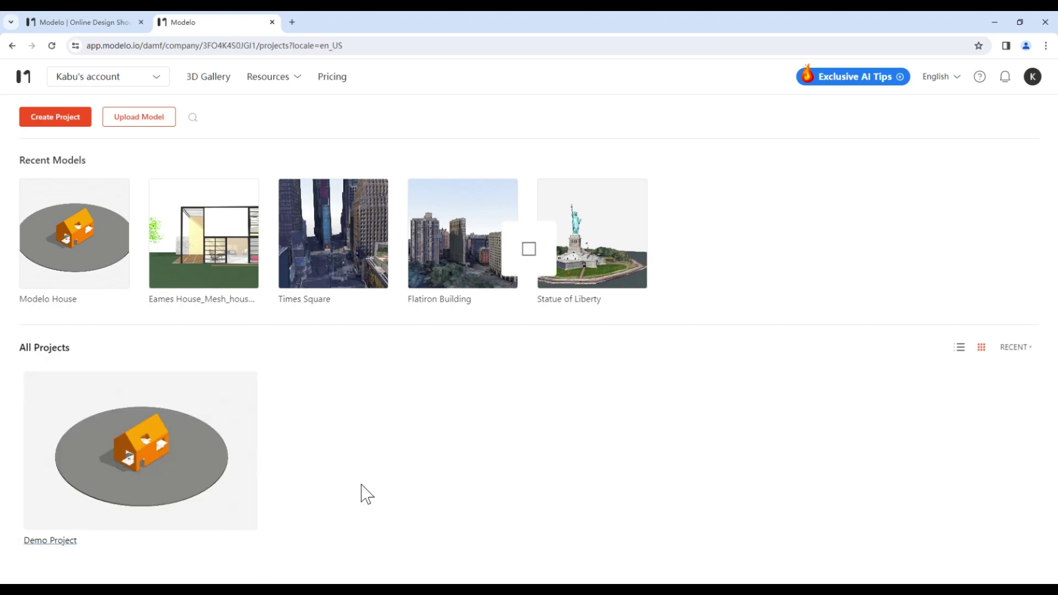
Open the uploaded 超高层螺旋上升办公 model from Demo Project and start Make Diagram for it
scroll(331, 398, "down", 3)
scroll(332, 395, "up", 3)
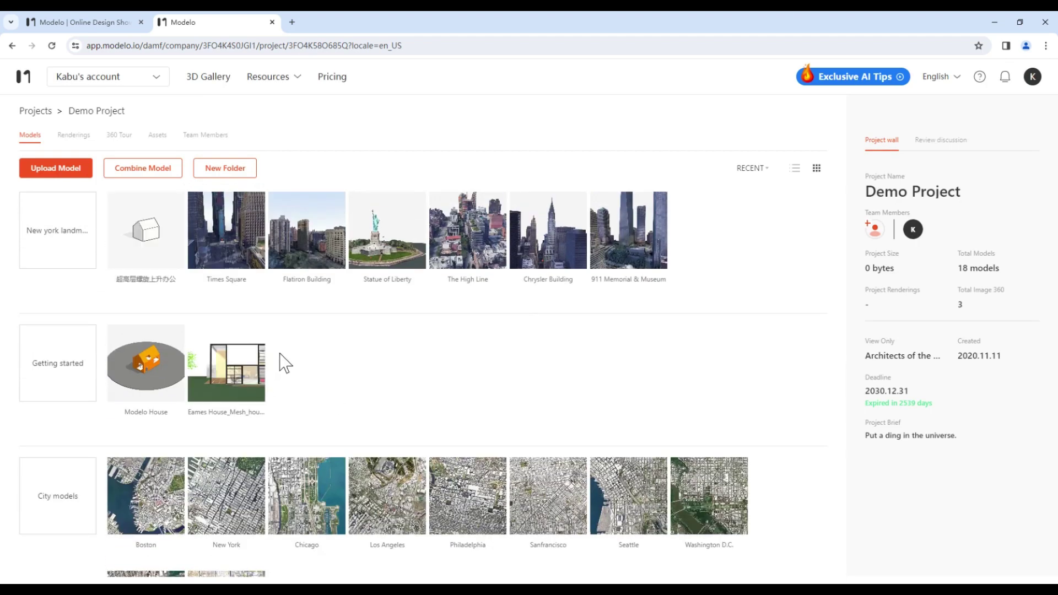
left_click(146, 240)
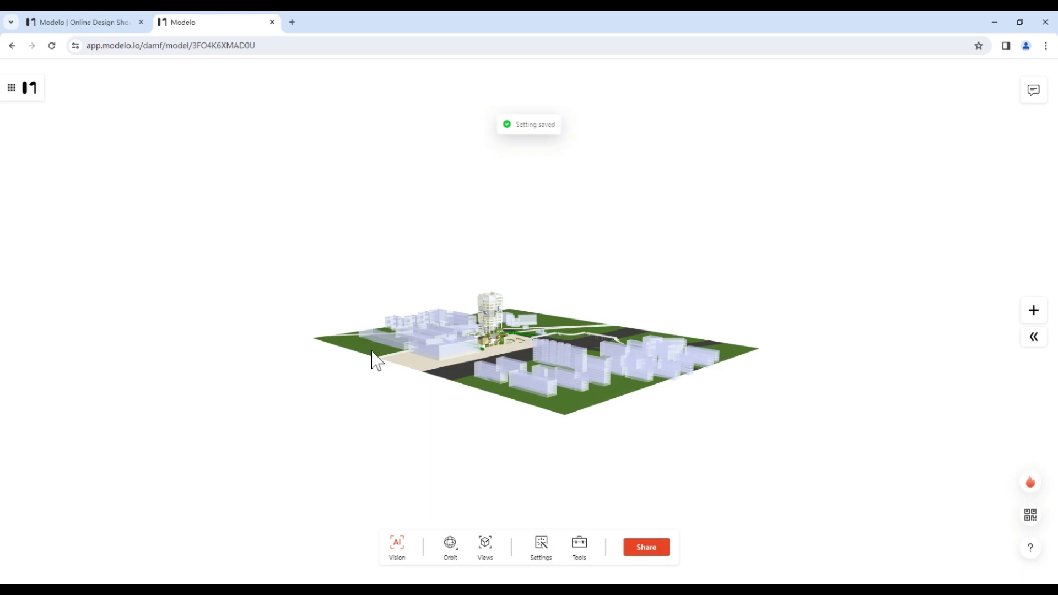
scroll(478, 366, "up", 8)
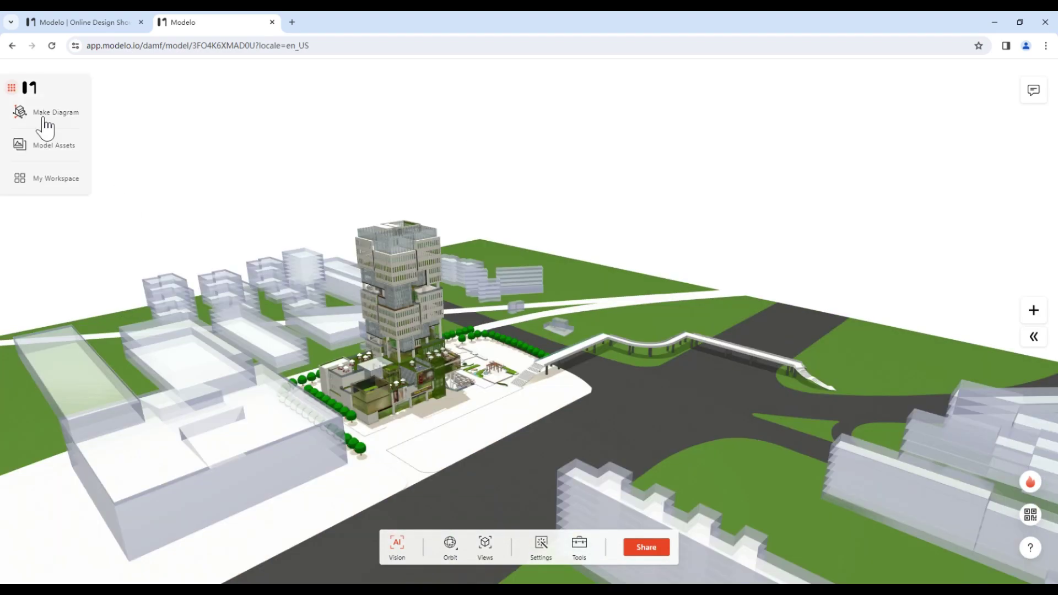
left_click(44, 118)
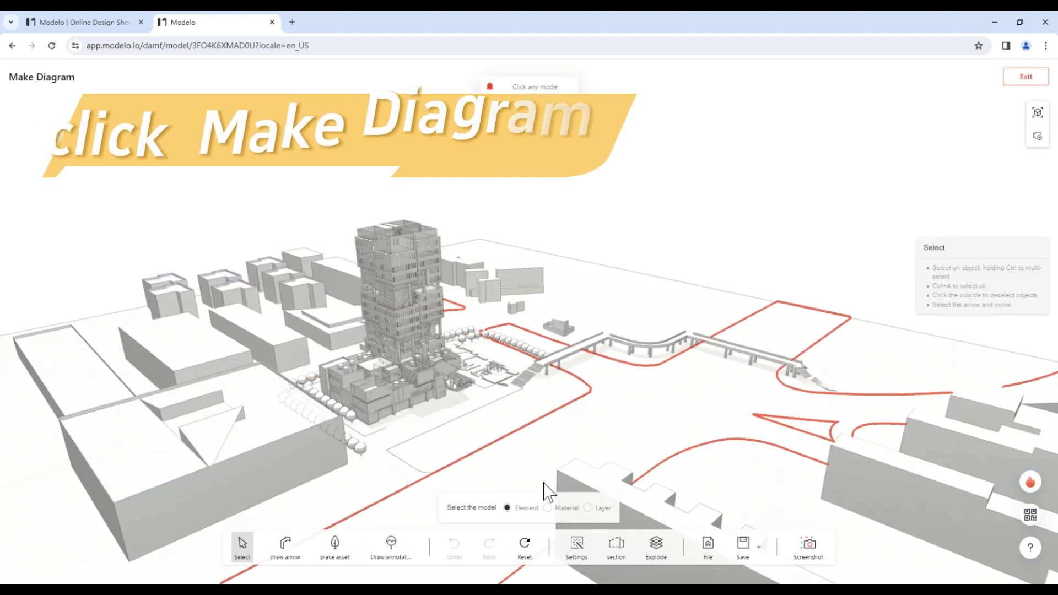
Try the Normal, Architecture and Base display modes, settle on Sketch, and turn on Enhanced Rendering
left_click(577, 551)
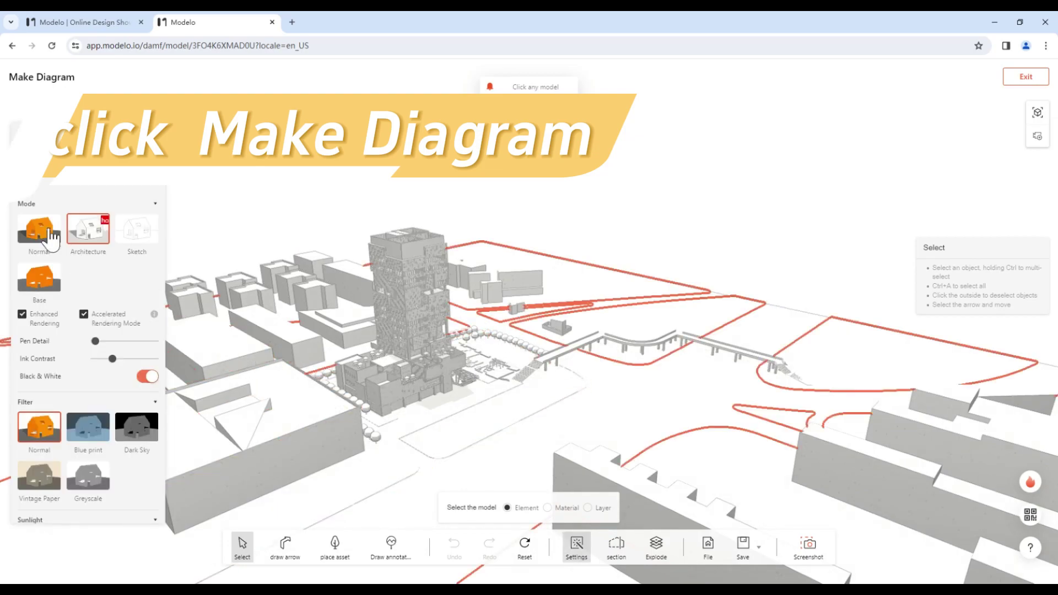
left_click(39, 229)
left_click(87, 250)
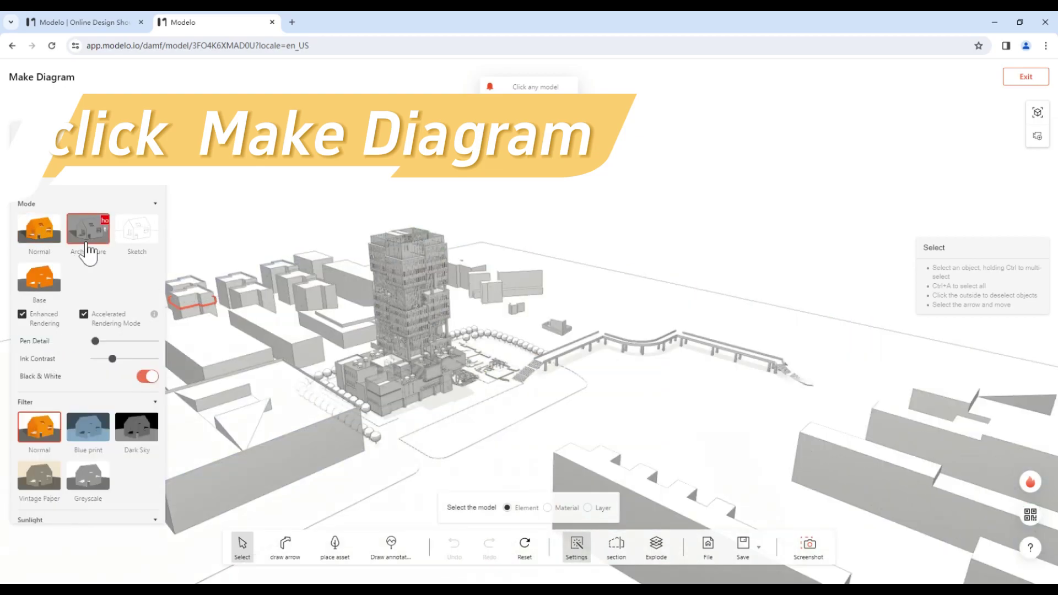
left_click(138, 236)
left_click(39, 287)
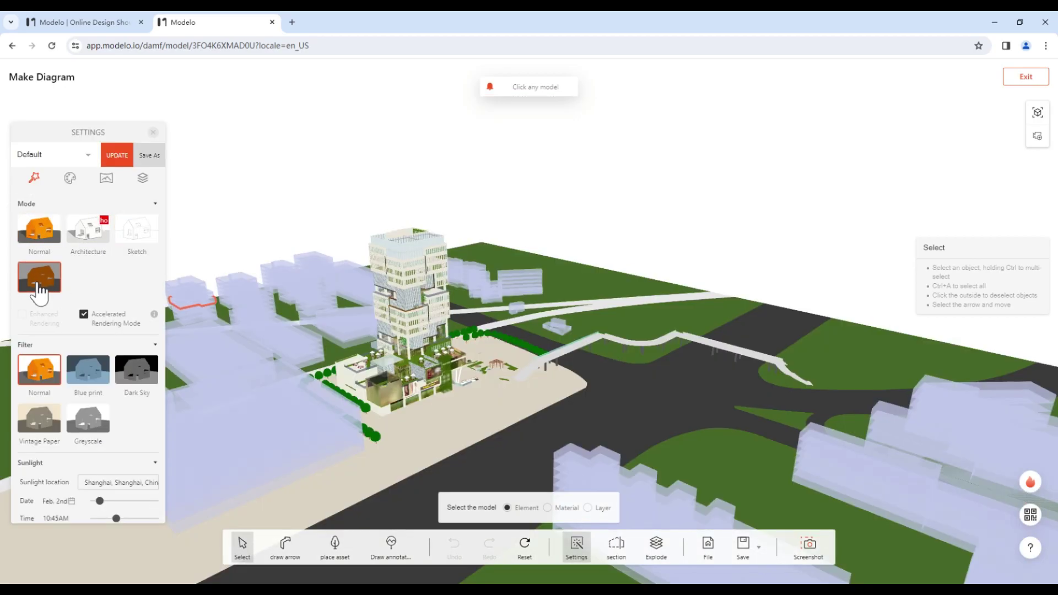
left_click(140, 237)
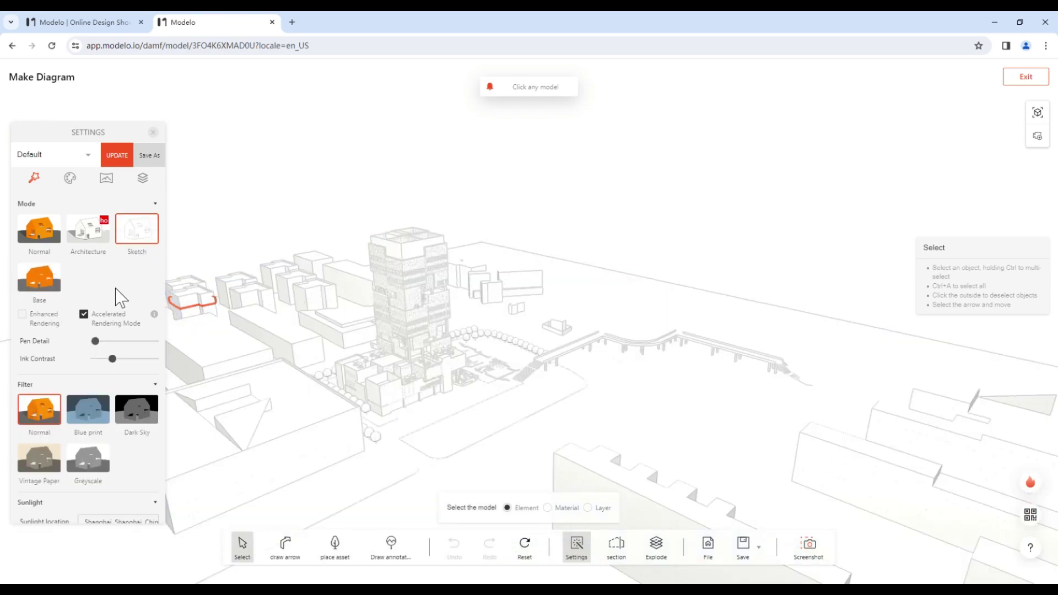
scroll(85, 325, "down", 1)
left_click(22, 259)
scroll(395, 359, "up", 5)
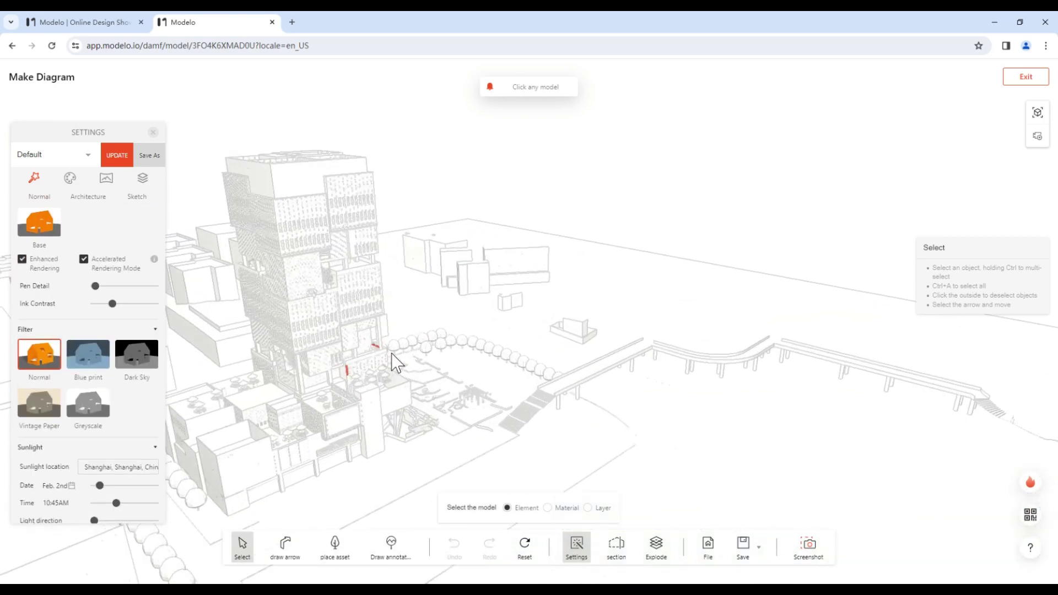
Change the model's projection using the preset views and frame the tower close up
left_click_drag(409, 397, 386, 410)
left_click(1038, 115)
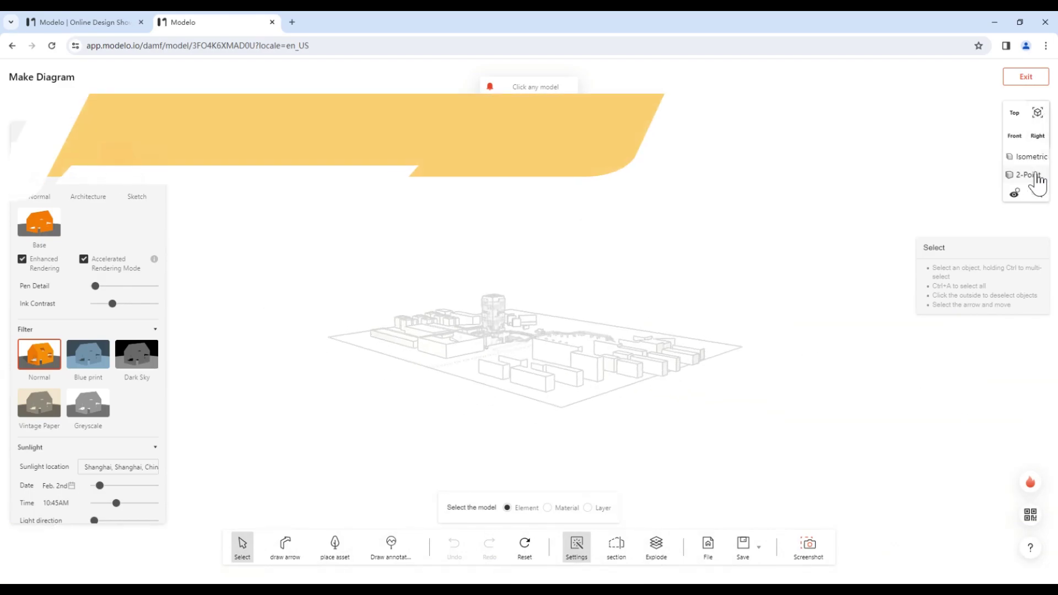
scroll(503, 351, "up", 10)
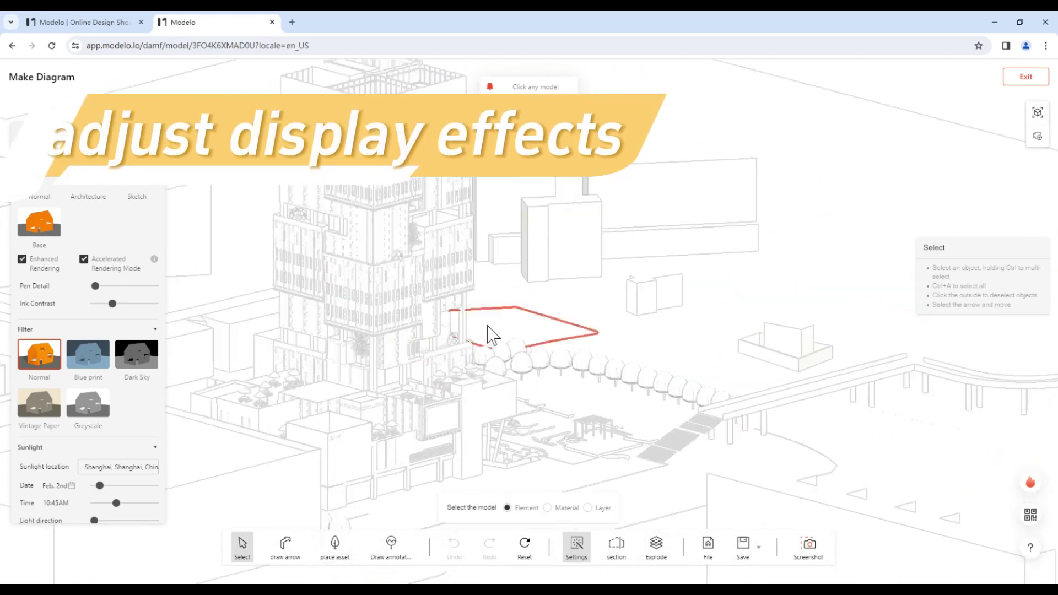
Reapply Sketch mode with Enhanced Rendering, slightly raising Pen Detail and lowering Ink Contrast
scroll(84, 260, "up", 1)
left_click(91, 238)
left_click(134, 250)
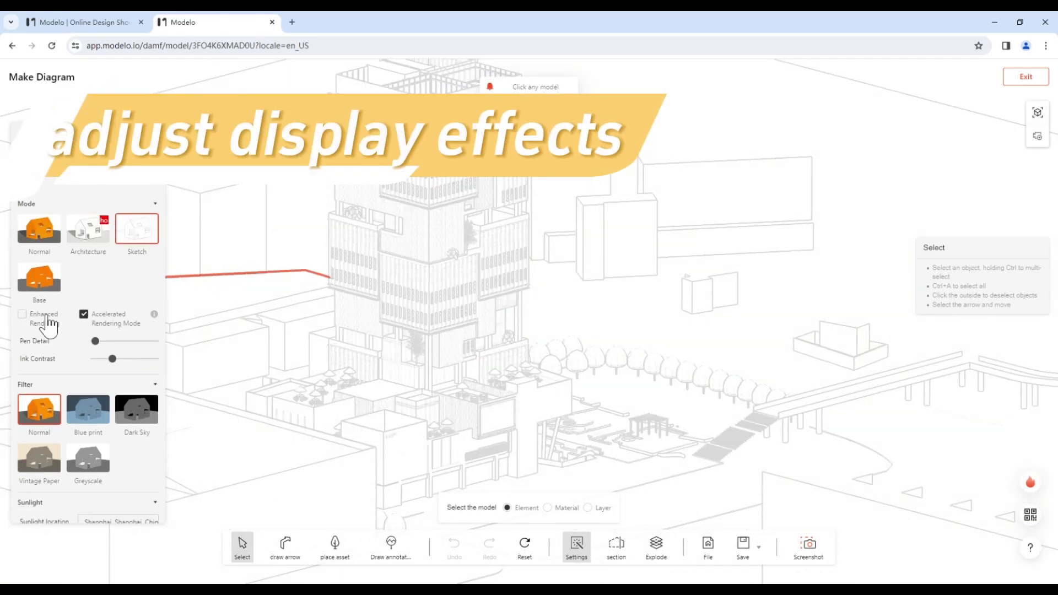
left_click(22, 315)
scroll(83, 319, "down", 1)
mouse_move(95, 286)
left_mouse_down()
mouse_move(123, 286)
mouse_move(110, 311)
left_mouse_up()
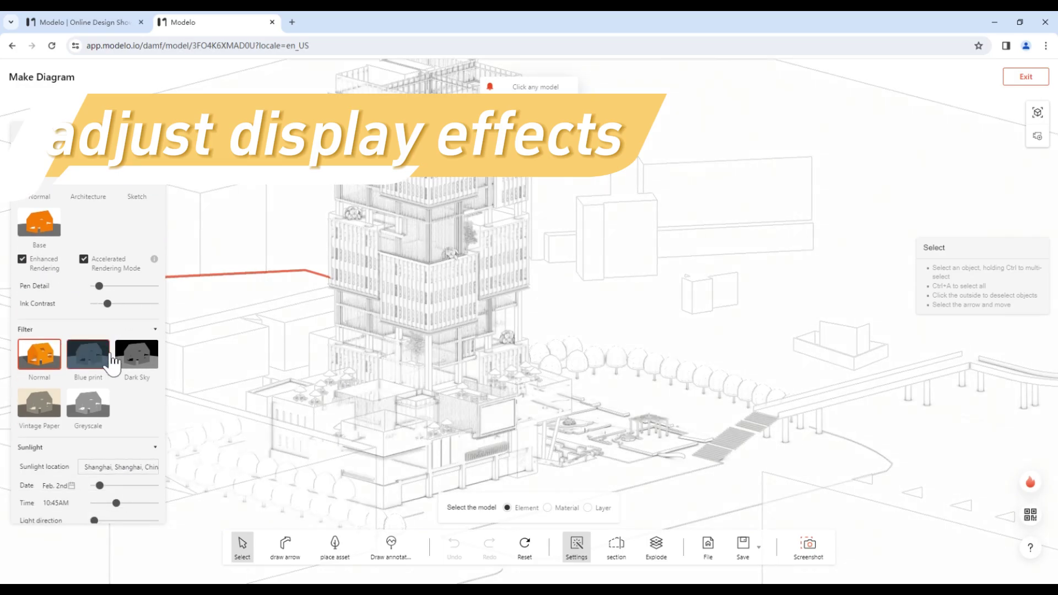
Try the Blue print, Dark Sky, Greyscale and Vintage Paper filters and restore the Normal filter
scroll(109, 354, "down", 1)
left_click(90, 309)
scroll(369, 379, "down", 3)
left_click(134, 309)
left_click(91, 350)
left_click(39, 349)
left_click(39, 300)
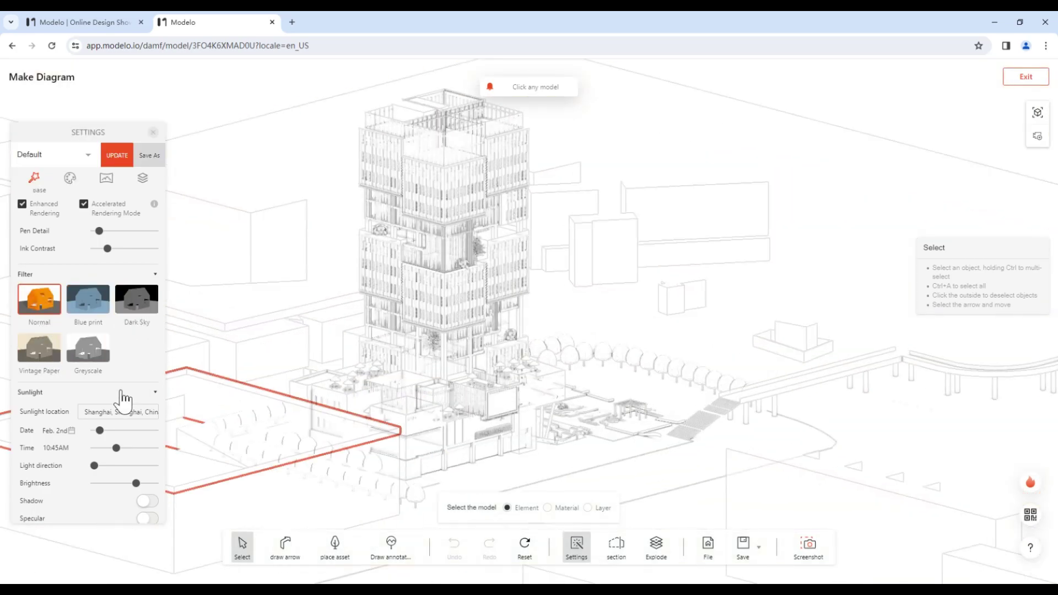
Switch the display mode to Architecture and set the sunlight date to Apr. 7th
left_click_drag(100, 430, 119, 435)
scroll(87, 229, "up", 2)
left_click(89, 229)
scroll(110, 408, "down", 3)
left_click_drag(116, 376, 109, 382)
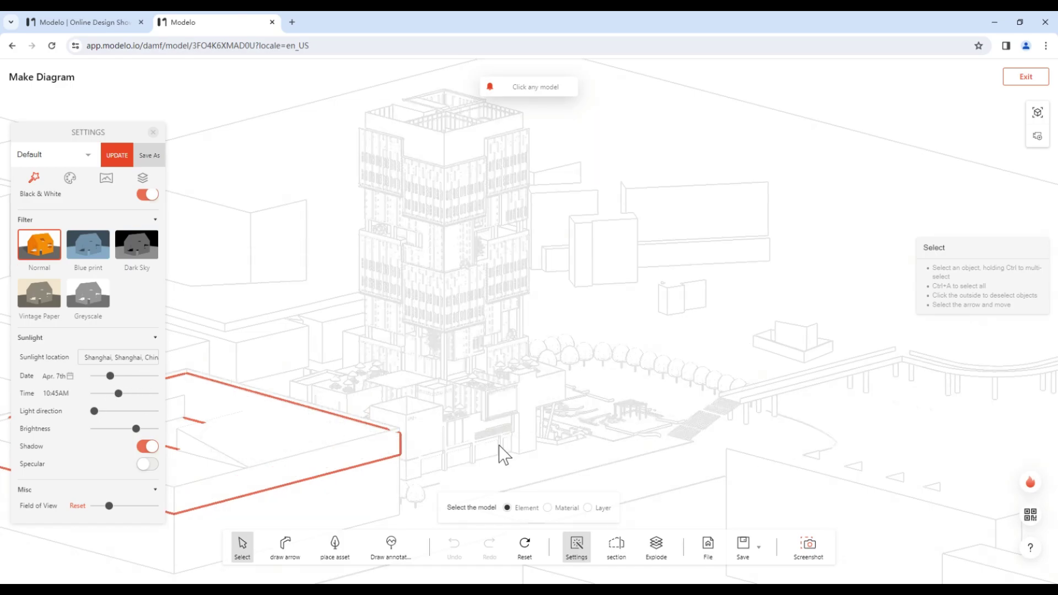
Set the sunlight date to Feb. 14th while viewing the tower from a higher angle
left_click_drag(493, 444, 492, 486)
scroll(492, 485, "down", 3)
left_click_drag(109, 376, 103, 382)
scroll(117, 391, "up", 2)
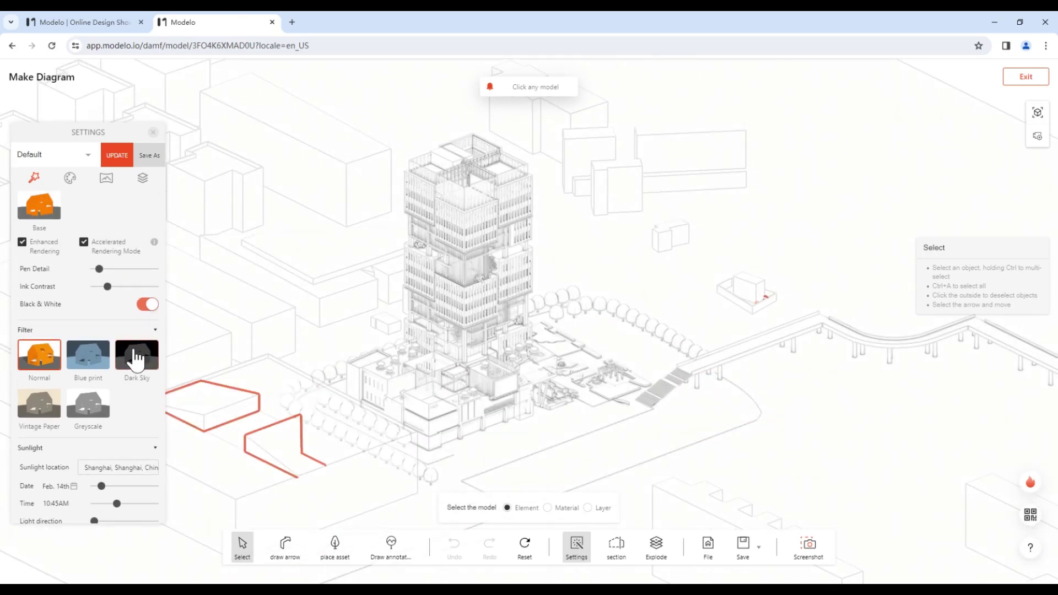
Turn on Specular and set the sunlight to Apr. 27th, 11:05AM, with a higher light direction value and lower brightness
scroll(102, 292, "up", 2)
scroll(98, 302, "down", 3)
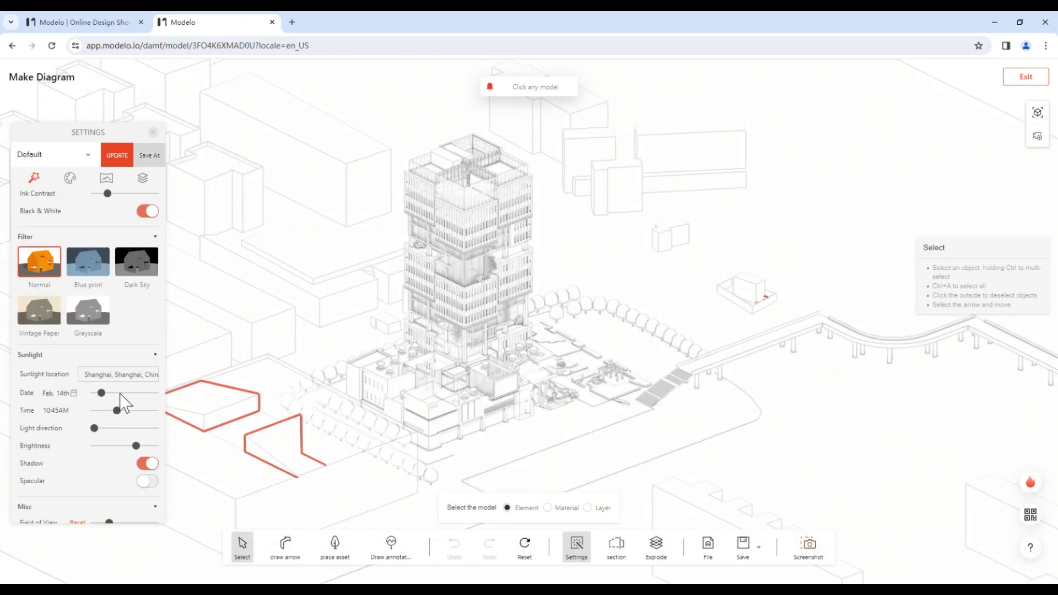
left_click(155, 489)
mouse_move(105, 393)
left_mouse_down()
mouse_move(123, 406)
mouse_move(114, 395)
left_mouse_up()
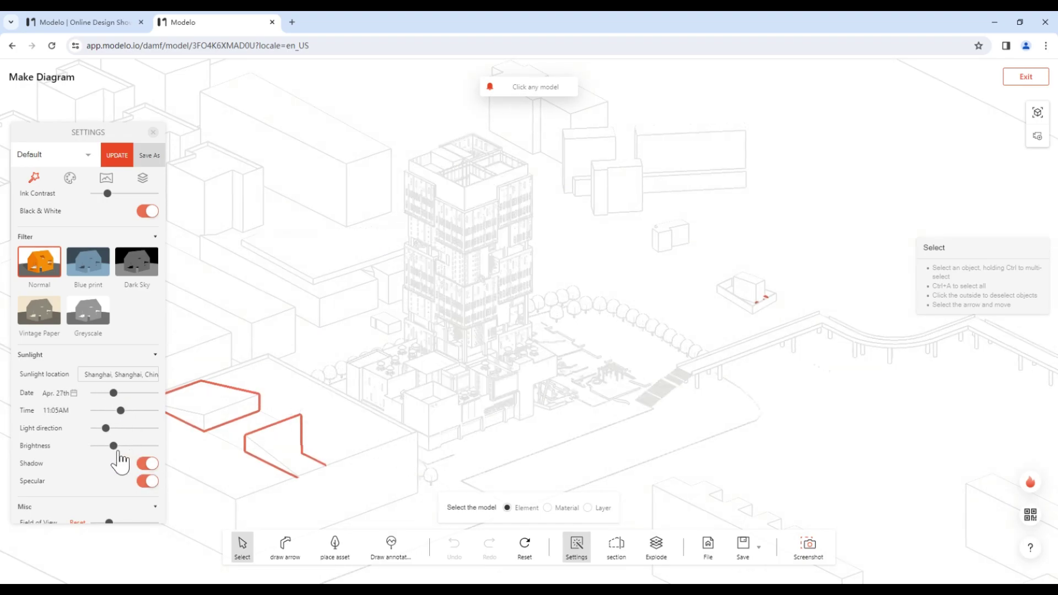
Switch the display mode to Sketch and slightly reduce the field of view
scroll(154, 336, "up", 3)
left_click(142, 239)
scroll(119, 422, "down", 3)
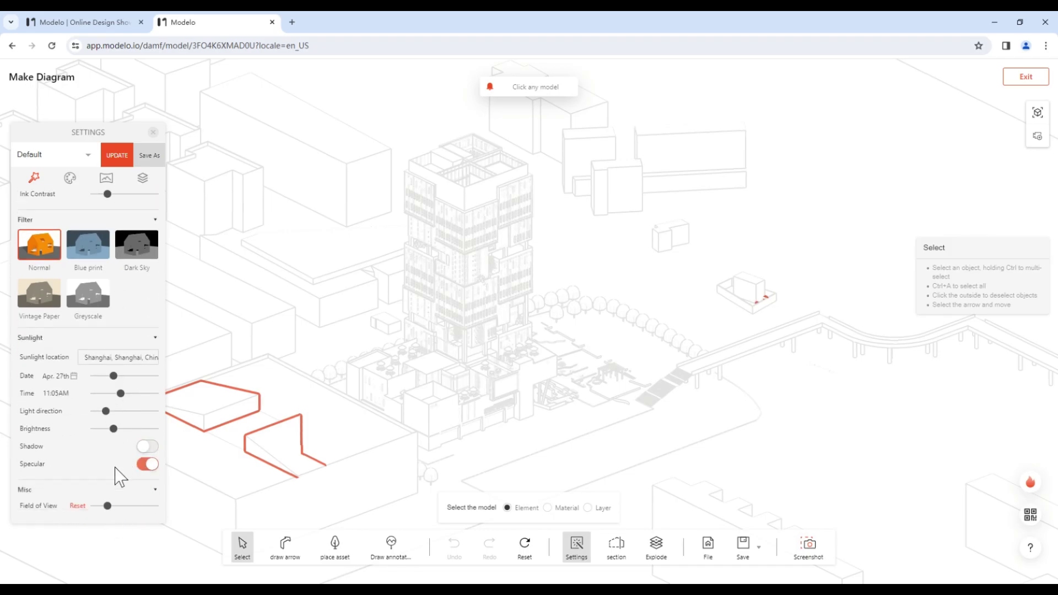
scroll(424, 402, "up", 3)
scroll(492, 406, "down", 2)
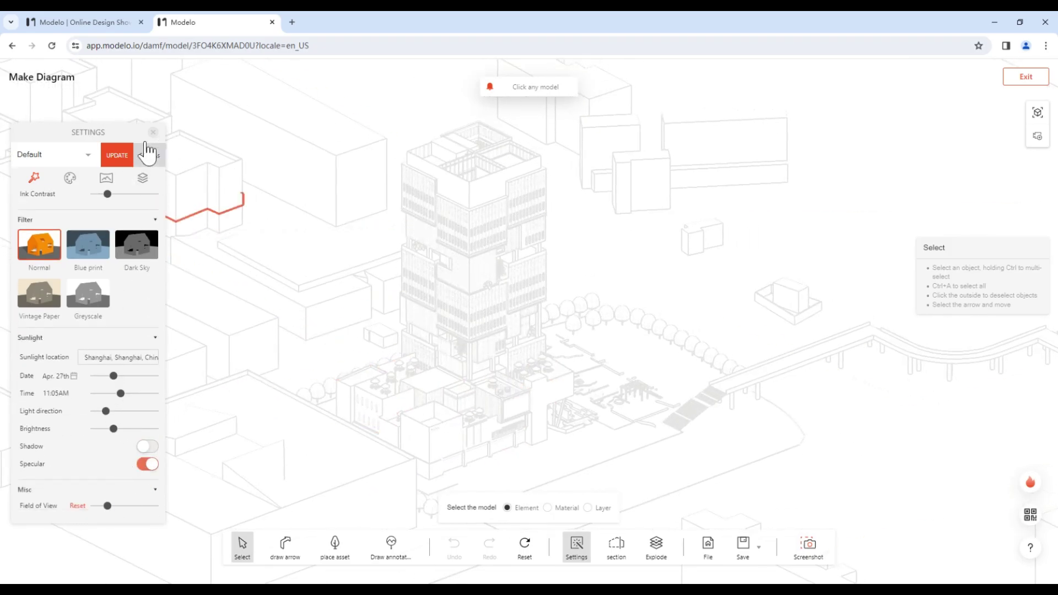
Make the hidden 高速公路, 轻轨站, 绿地 and 体块生成 layers visible
left_click(70, 177)
left_click(106, 177)
left_click(143, 179)
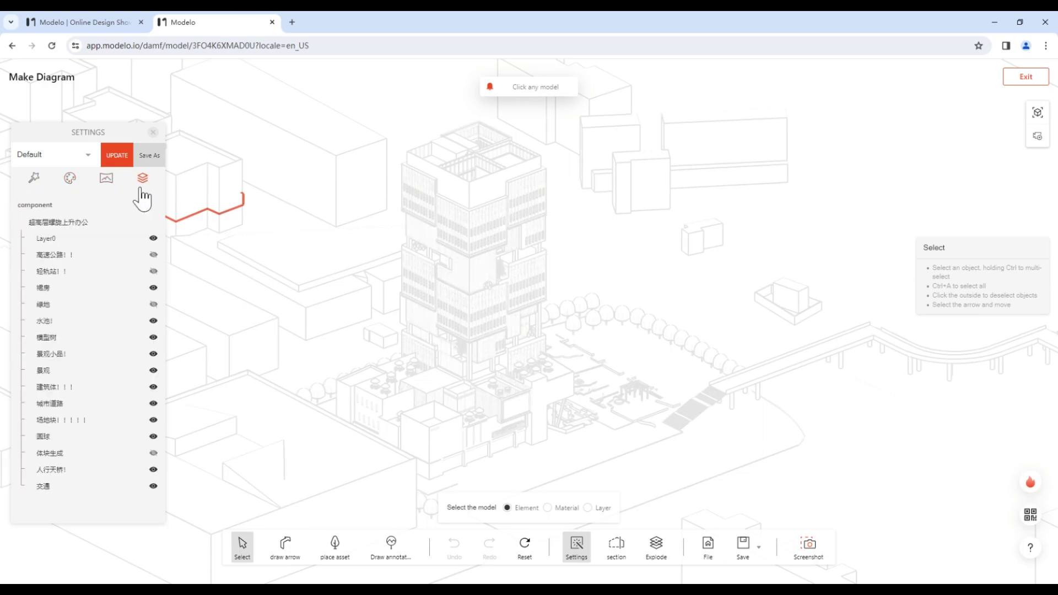
left_click(158, 257)
left_click(157, 274)
left_click(157, 306)
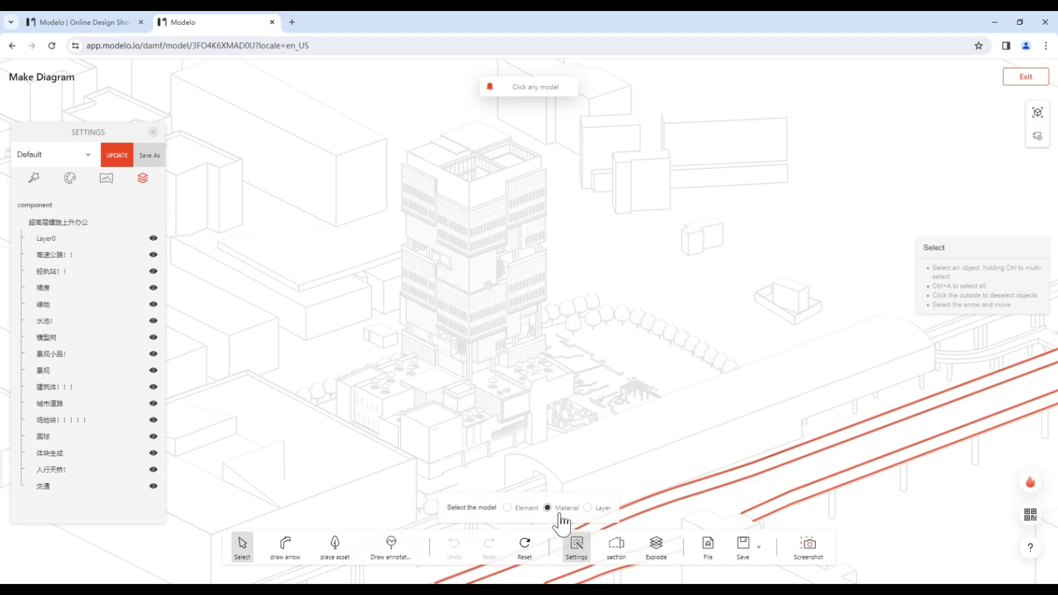
Select the site ground by material and tint it with the peach Morandi color #FAD4B2
left_click(637, 376)
left_click(1036, 295)
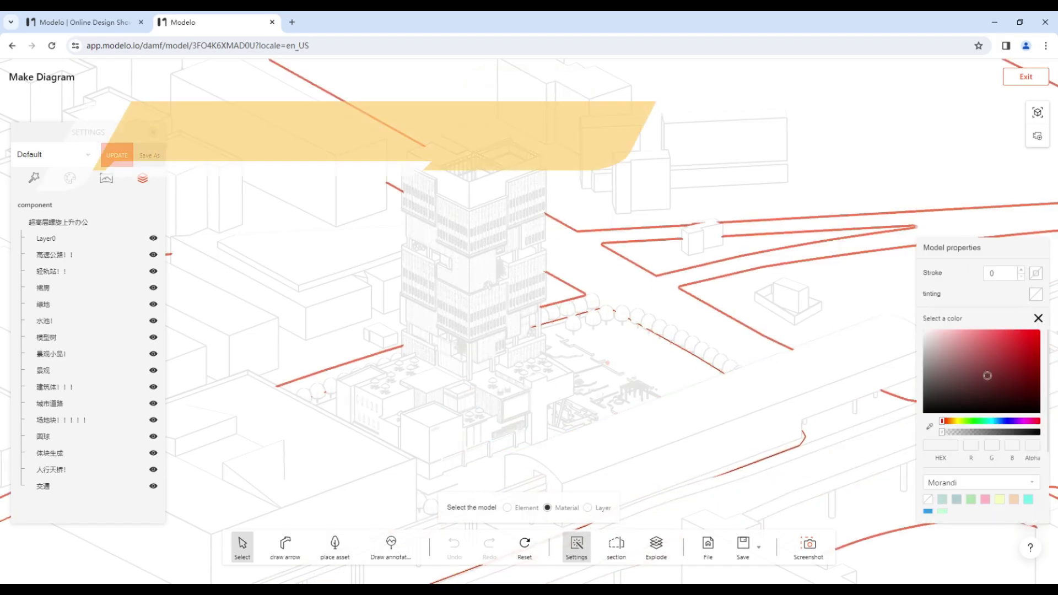
left_click(1014, 500)
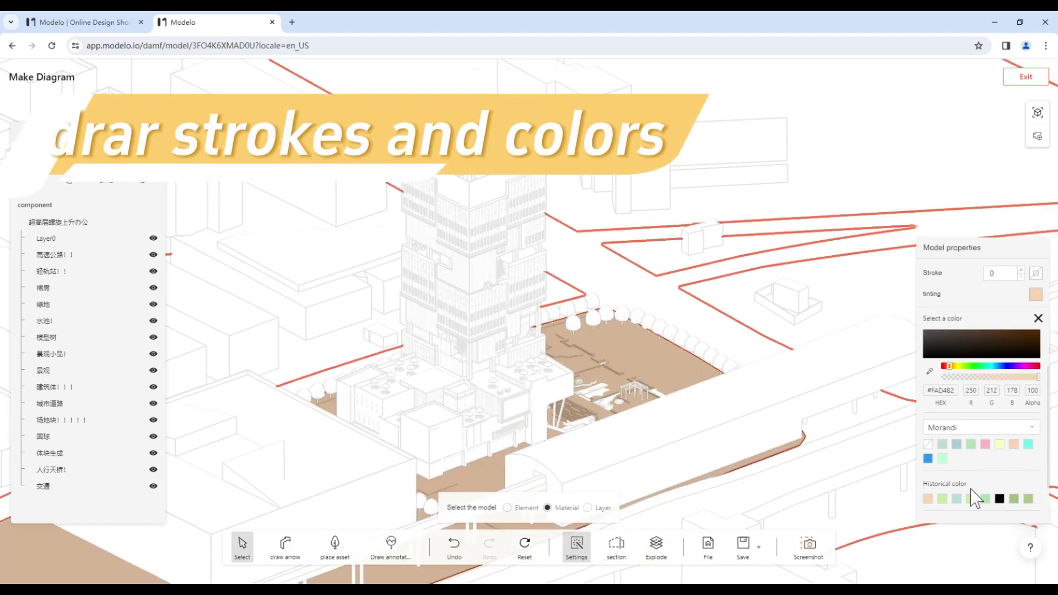
Change the ground's tint to a pale yellow-green, #FAFFE6
left_click_drag(1039, 433, 1016, 451)
left_click_drag(950, 422, 962, 427)
left_click(1000, 500)
left_click_drag(677, 346, 660, 447)
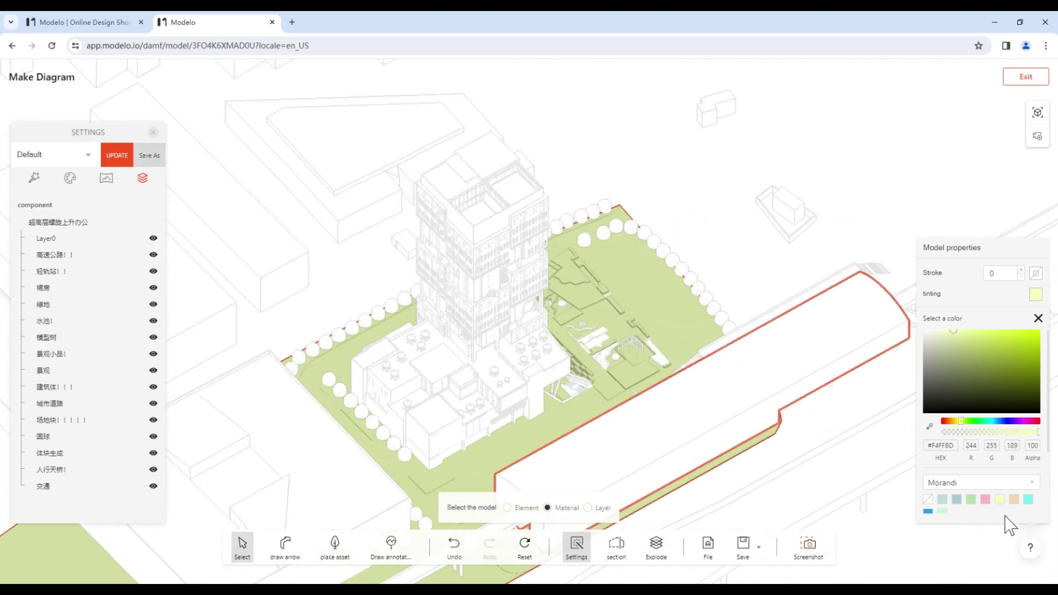
left_click_drag(951, 351, 940, 334)
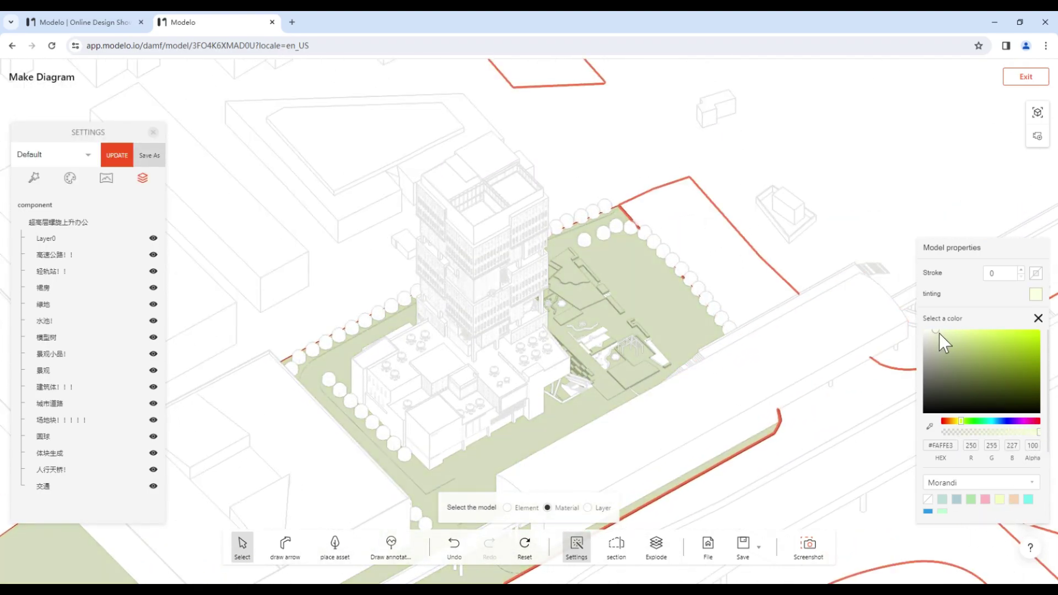
left_click_drag(673, 435, 646, 347)
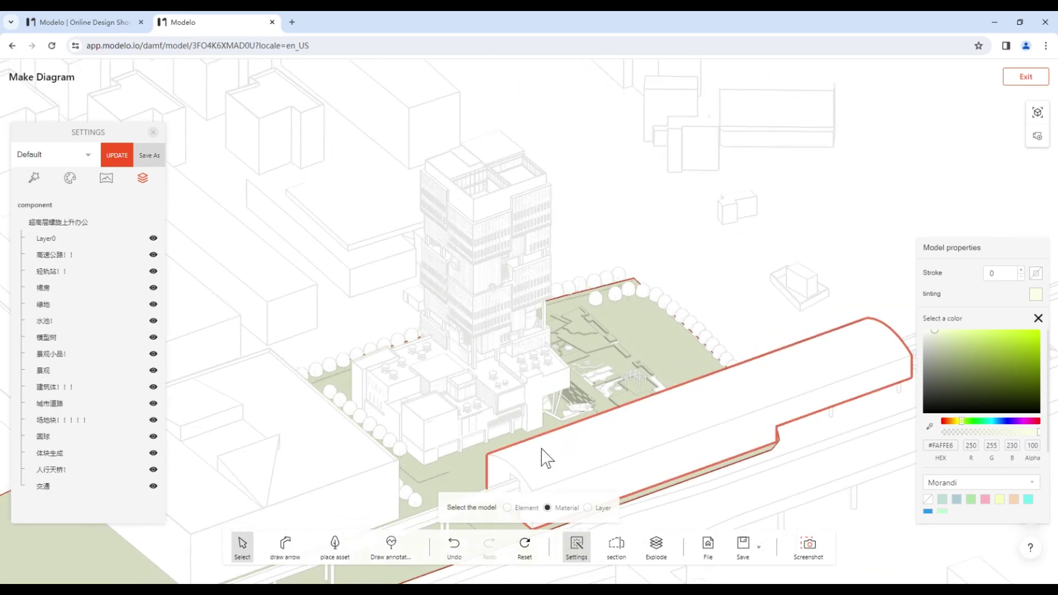
Select the tower's roof terraces by material and tint them muted green, #CDD4A9
scroll(485, 424, "up", 3)
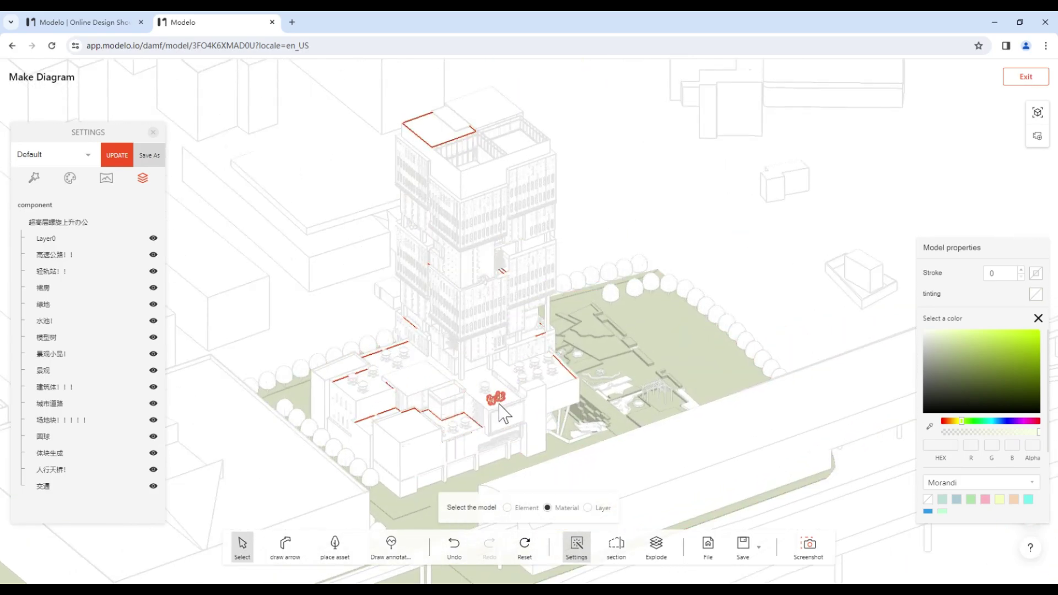
left_click(945, 502)
left_click(972, 501)
scroll(1025, 506, "down", 1)
scroll(974, 509, "down", 1)
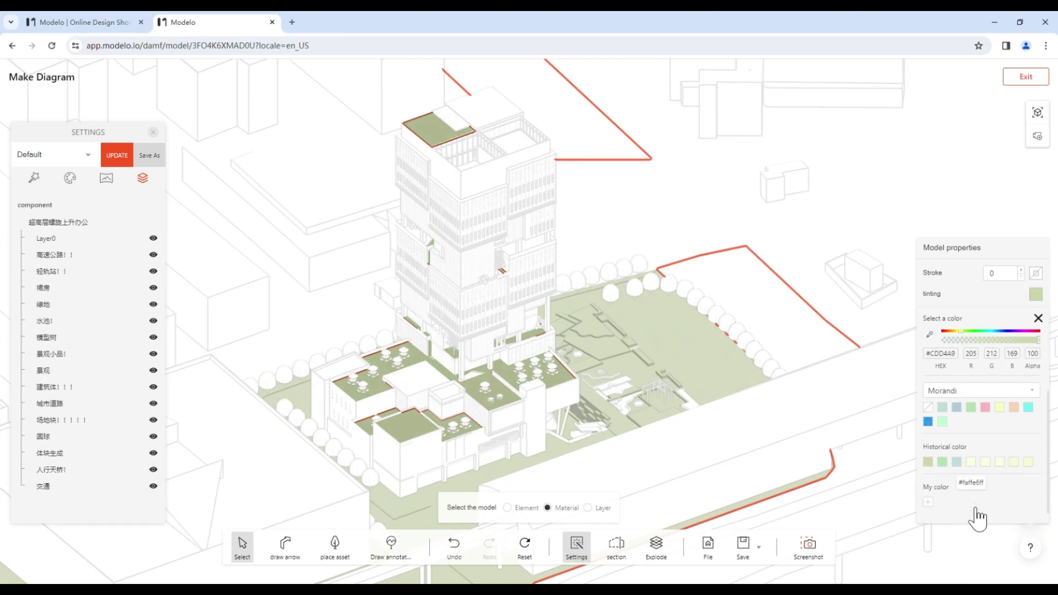
scroll(640, 408, "down", 1)
left_click_drag(646, 409, 656, 419)
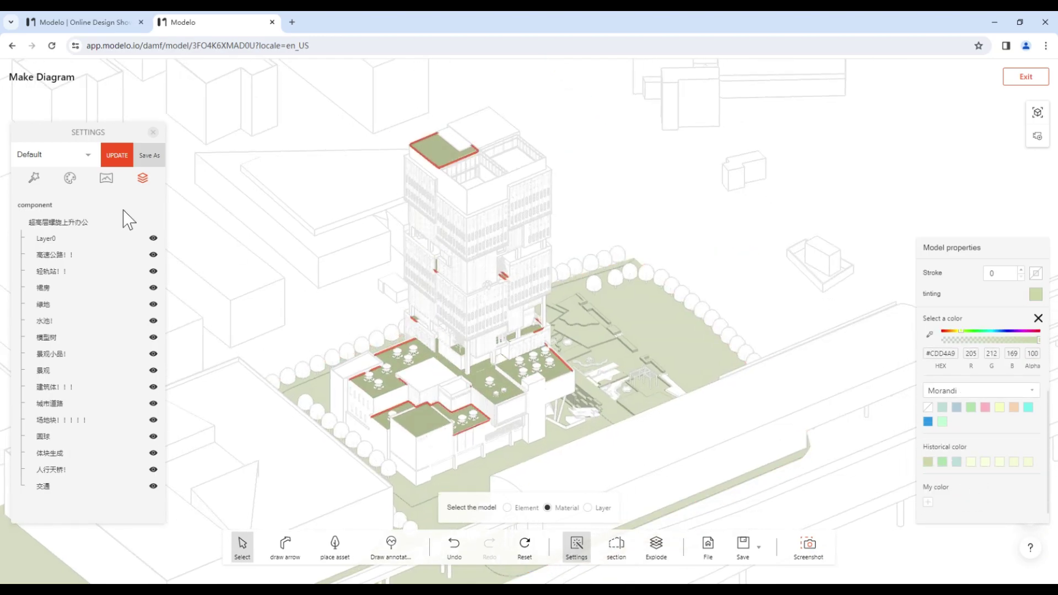
Switch the tinted model to Architecture mode and increase the light direction value to shift its shadows
left_click(34, 179)
left_click(94, 249)
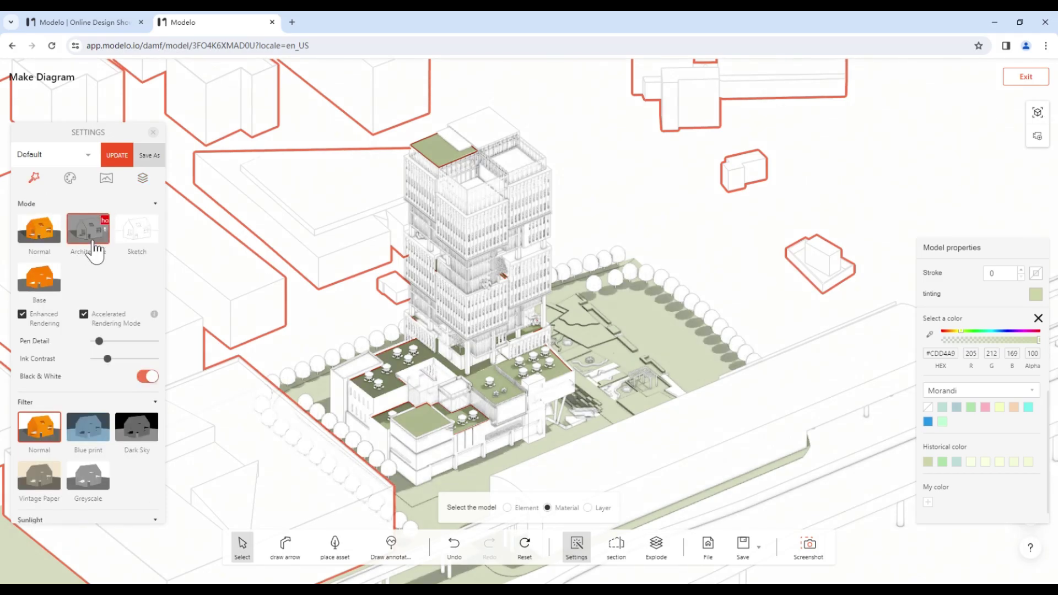
scroll(110, 407, "down", 3)
mouse_move(108, 414)
left_mouse_down()
mouse_move(121, 398)
mouse_move(115, 385)
mouse_move(133, 385)
mouse_move(110, 385)
mouse_move(123, 386)
mouse_move(108, 400)
mouse_move(136, 415)
mouse_move(120, 415)
left_mouse_up()
scroll(137, 473, "up", 3)
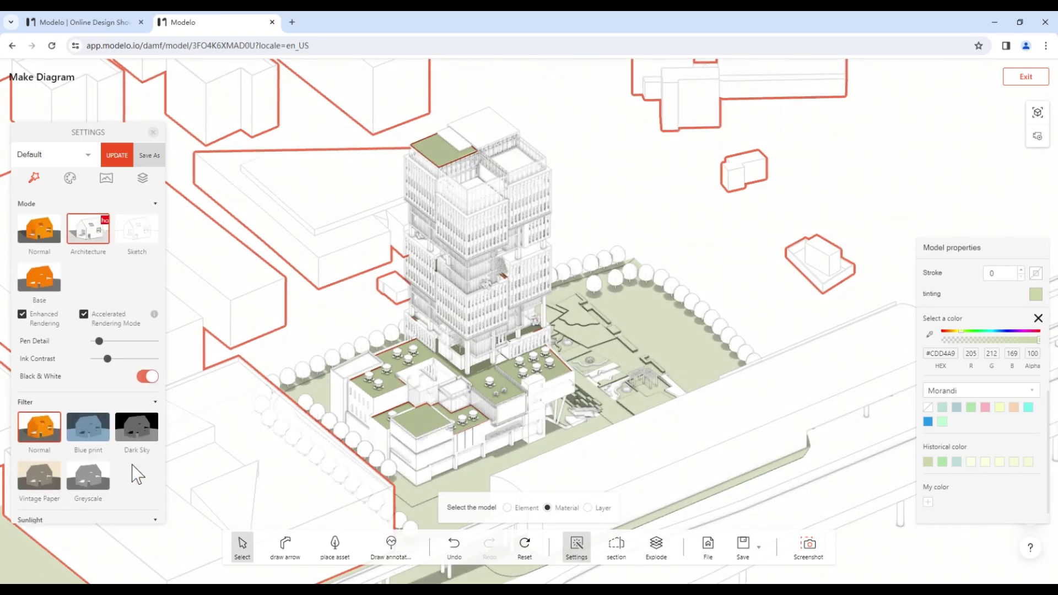
Increase the Pen Detail of the Architecture display and select the site ground by material
left_click(86, 317)
scroll(70, 346, "down", 1)
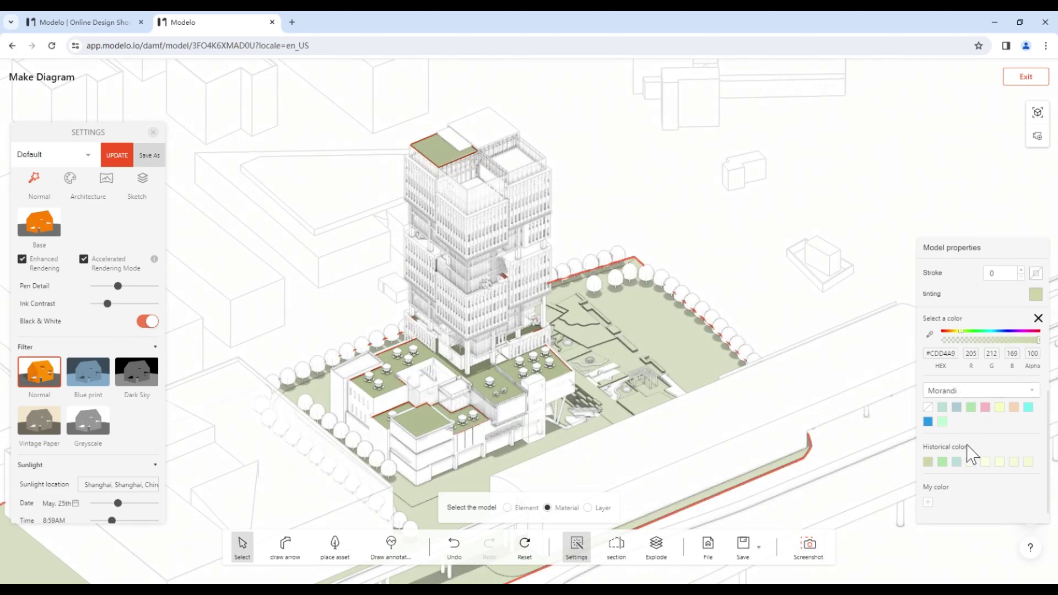
Try tinting the site ground pale yellow-green #FAFFE6 and then Morandi peach #FAD4B2
left_click(1014, 463)
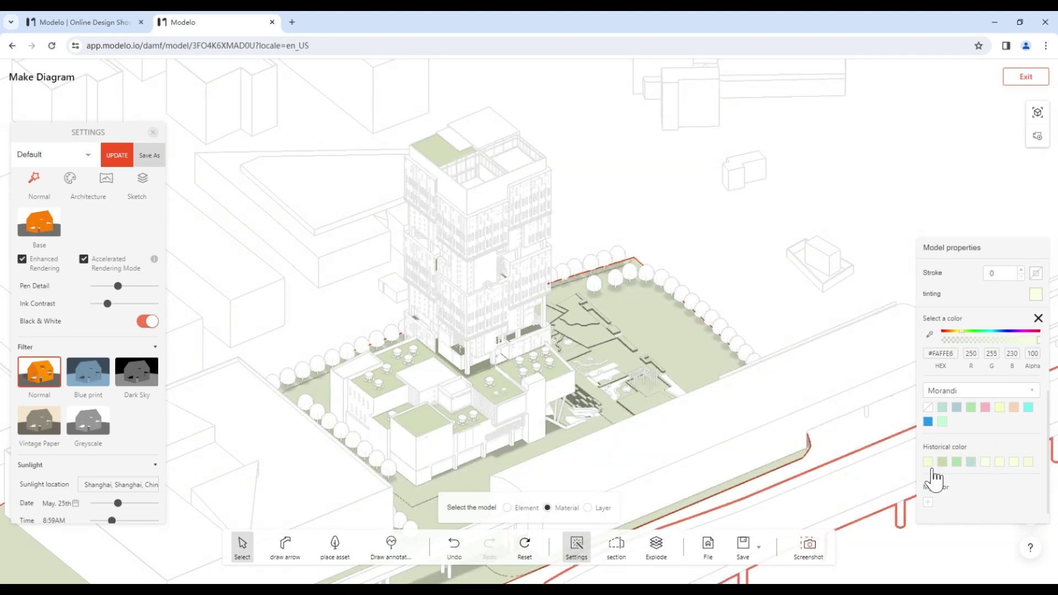
left_click(1015, 409)
scroll(580, 329, "down", 5)
right_click_drag(654, 319, 663, 316)
scroll(678, 330, "up", 8)
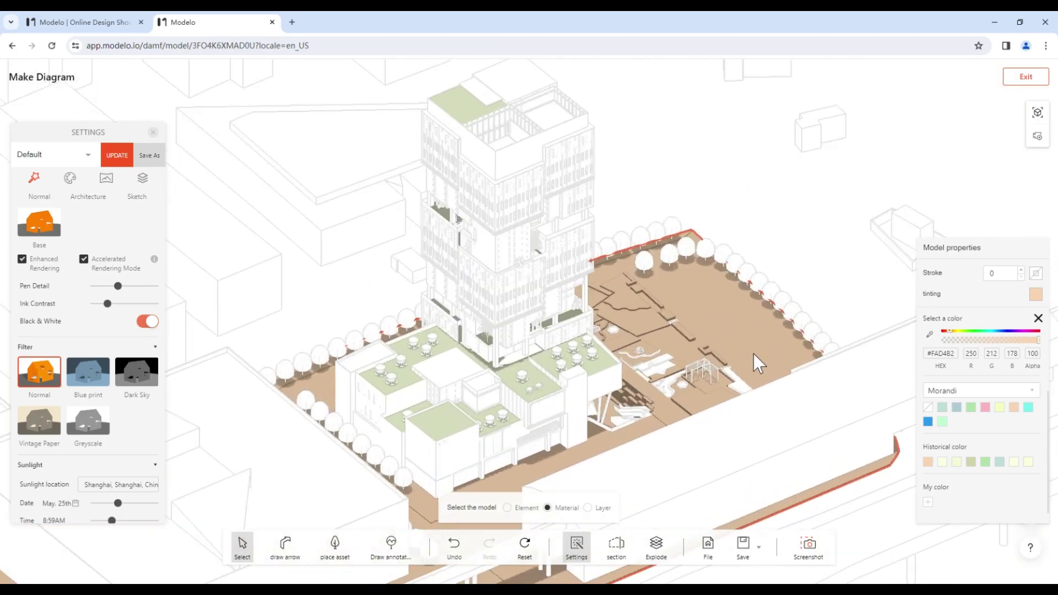
Clear the tint from the site ground so that only the roof terraces stay colored
left_click(928, 408)
scroll(768, 398, "down", 1)
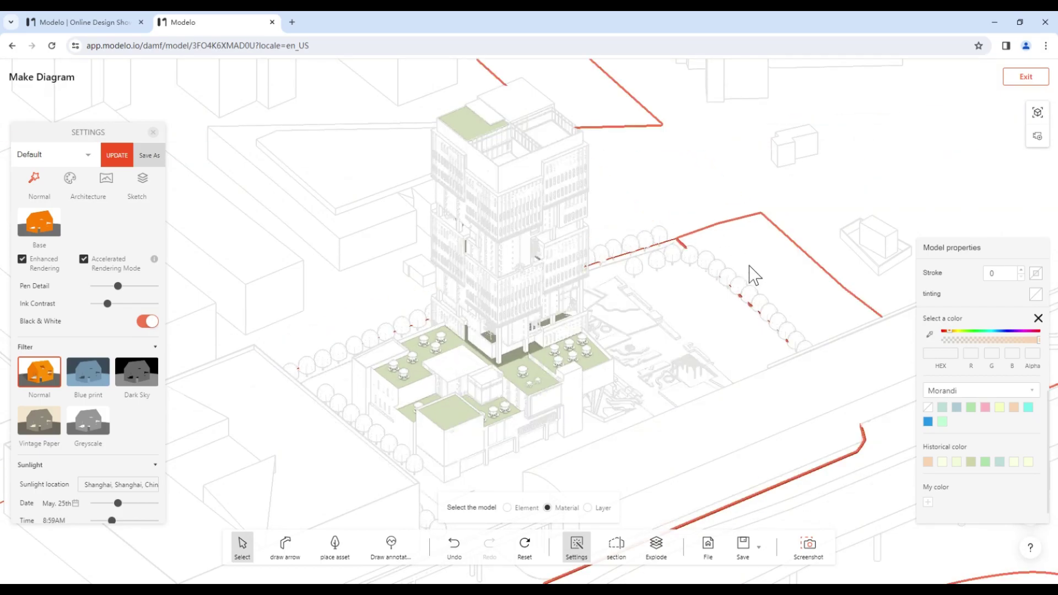
scroll(612, 438, "down", 1)
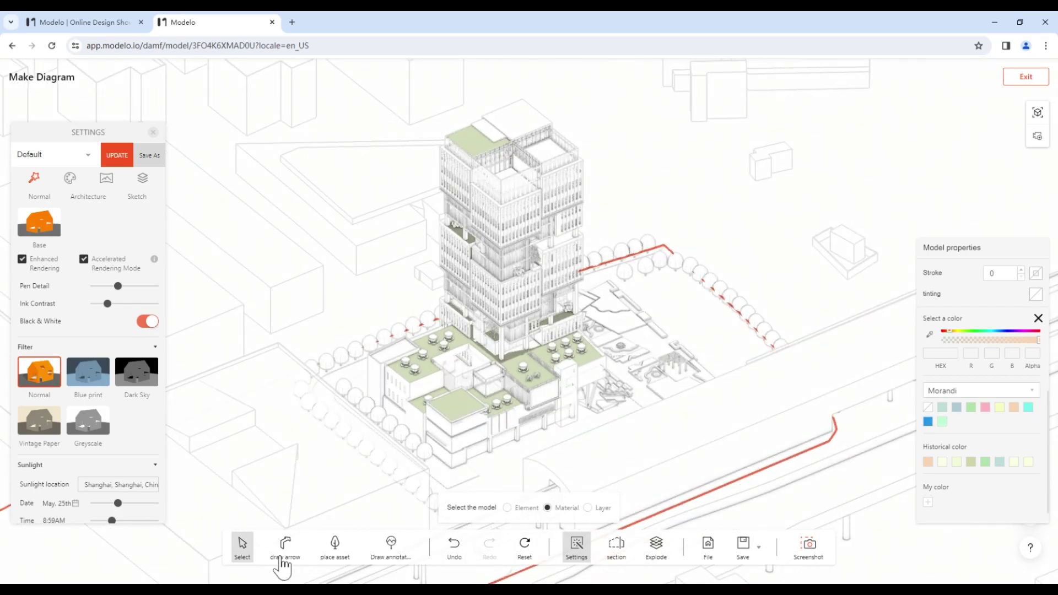
Set up a red 3D arrow with a thickness of 6.0 m and arrowheads at both ends
left_click(284, 544)
scroll(527, 394, "down", 2)
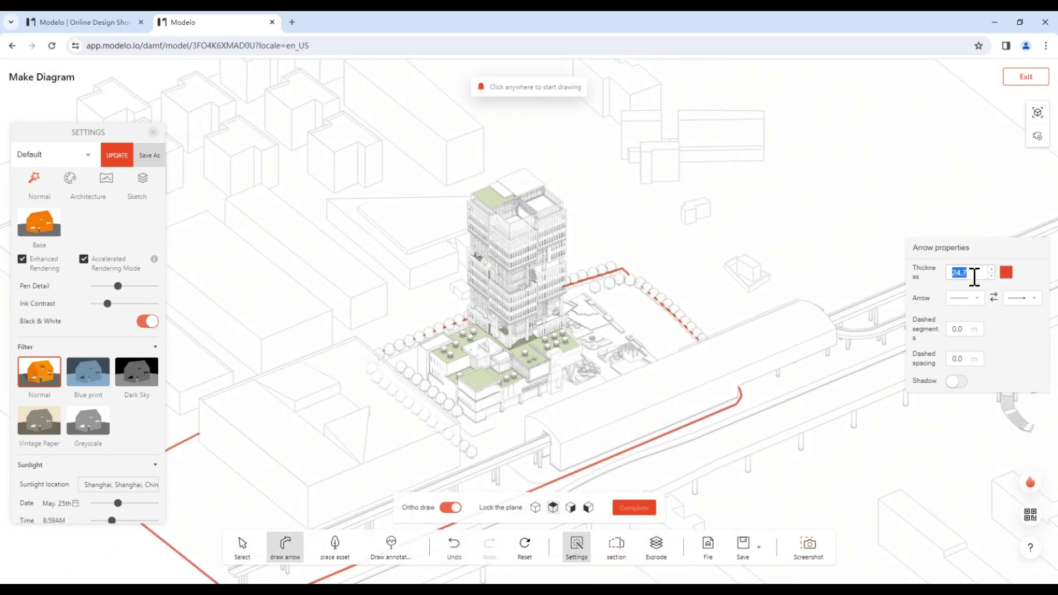
left_click(495, 469)
left_click(966, 298)
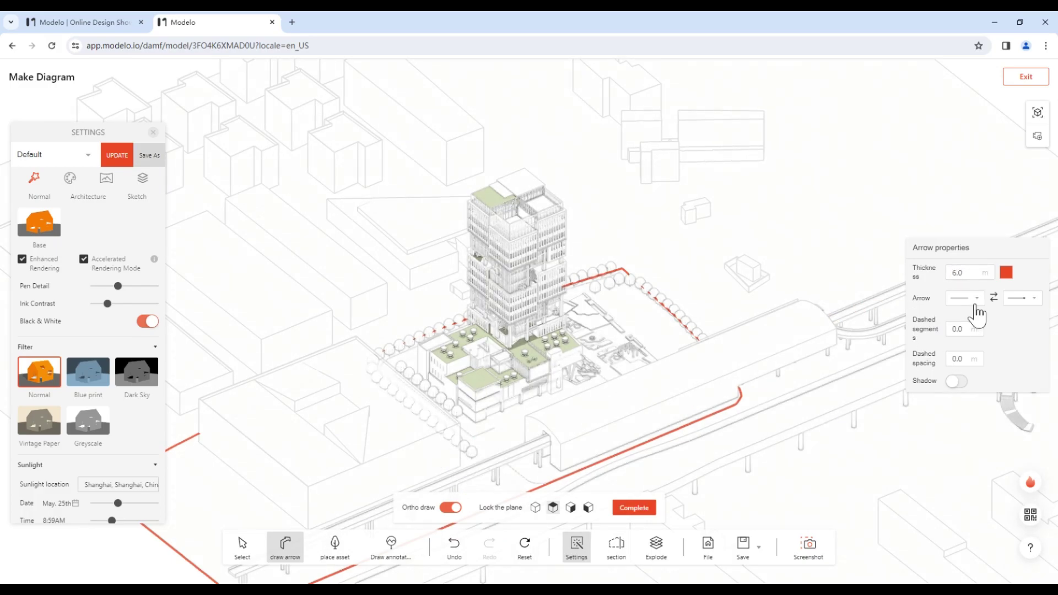
left_click(971, 331)
Draw a double-headed arrow along the elevated railway through the station hall, then undo it
left_click(452, 487)
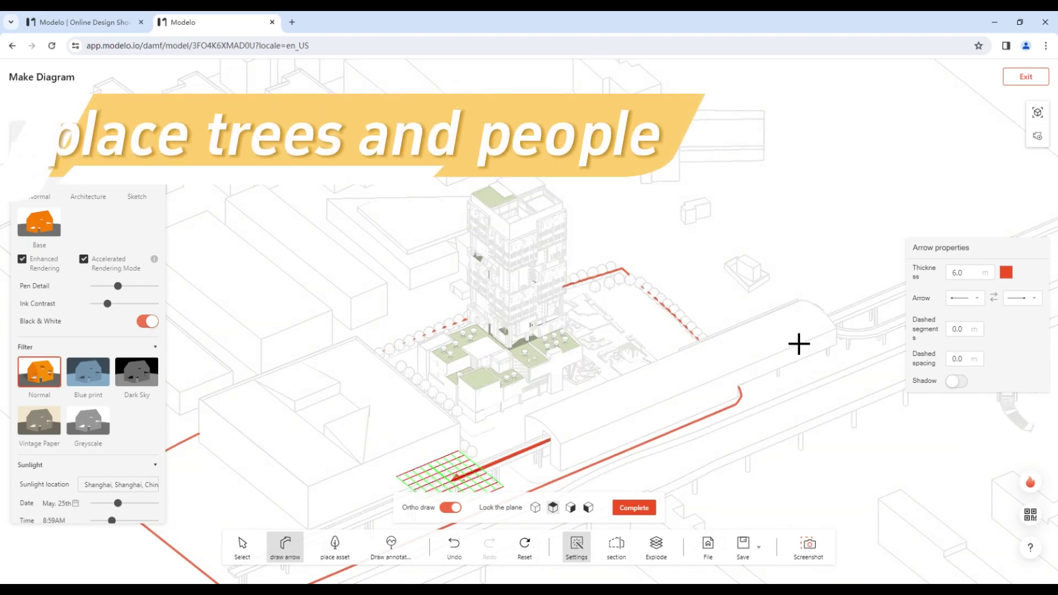
left_click(891, 301)
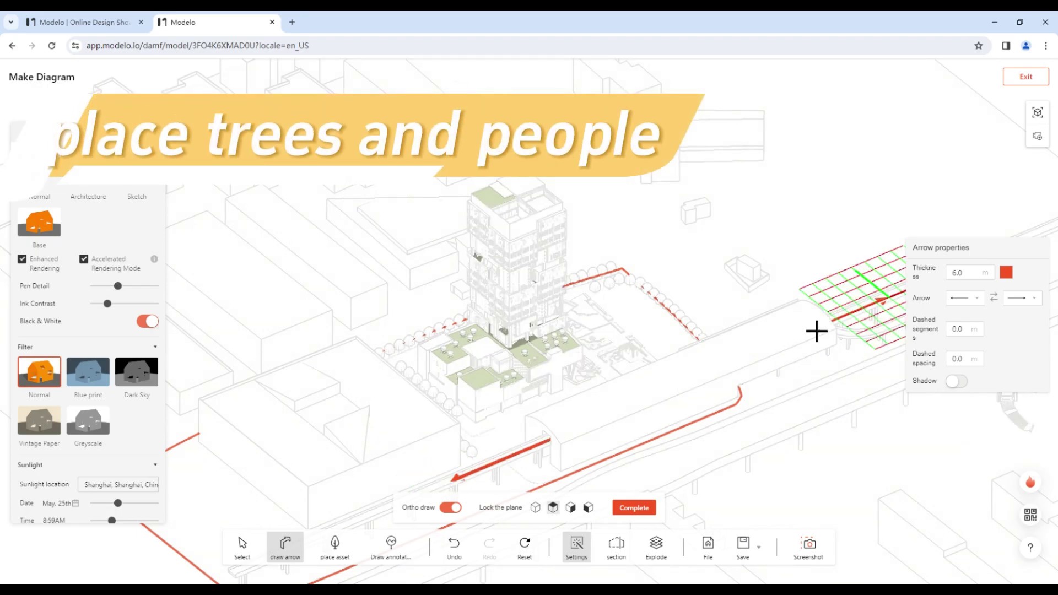
left_click_drag(781, 285, 754, 305)
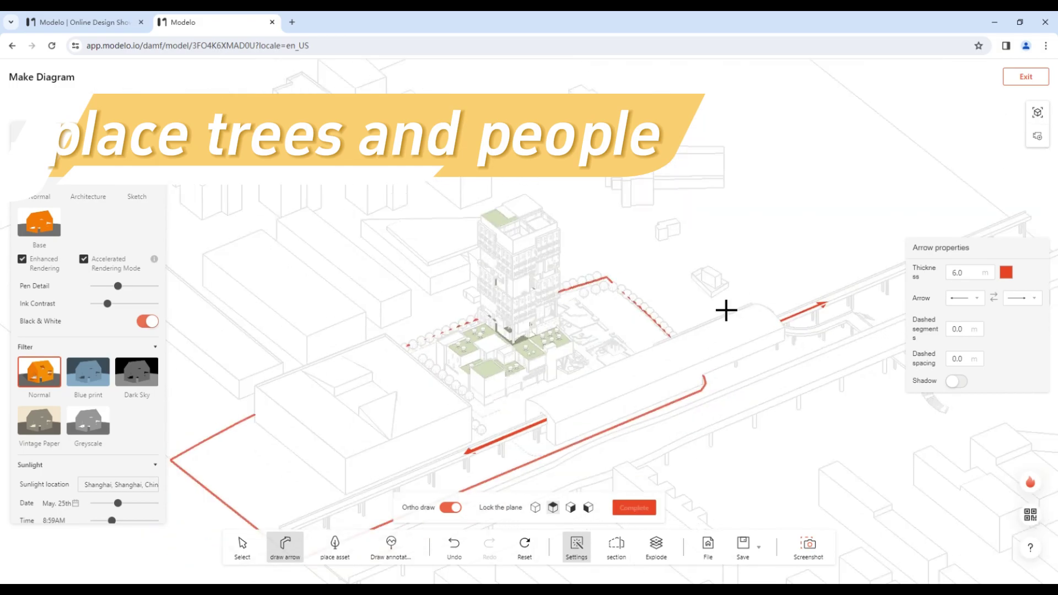
scroll(717, 310, "up", 3)
scroll(680, 316, "up", 2)
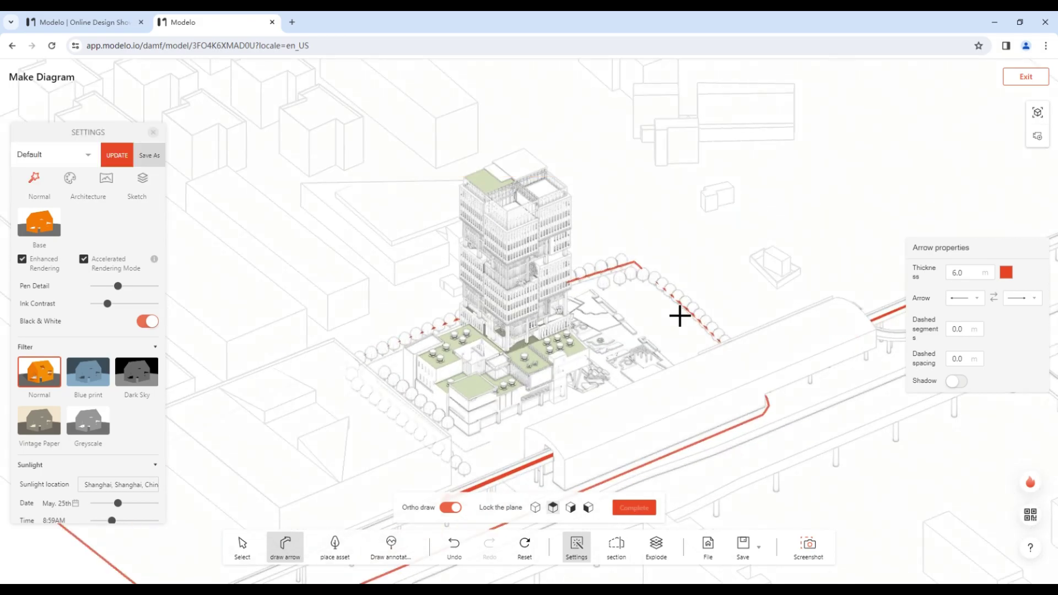
key("ctrl+z")
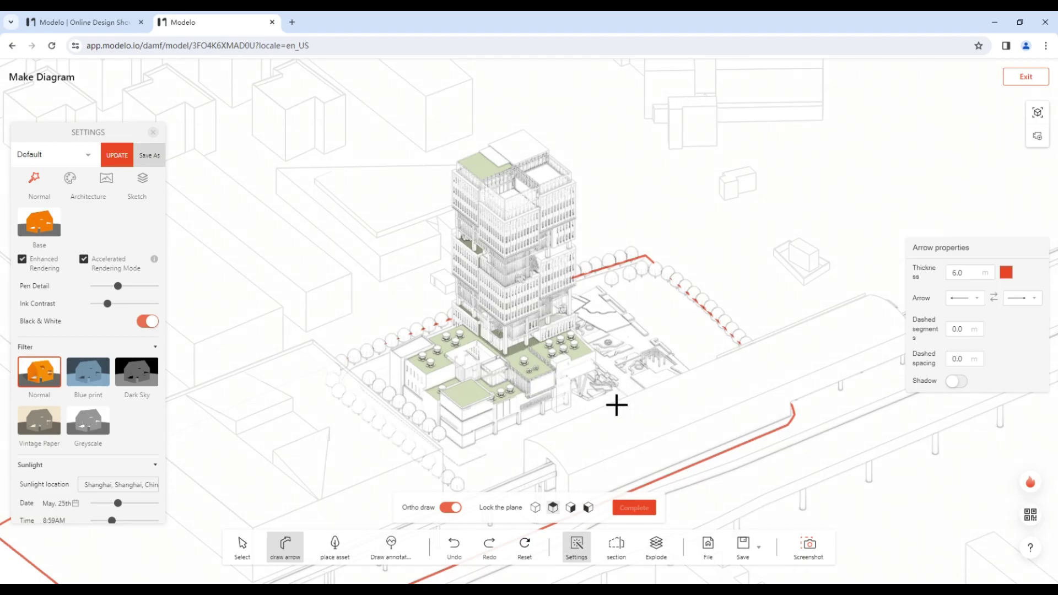
Redraw the red double-headed arrow along the elevated railway, emerging at both ends of the station hall
right_click_drag(602, 429, 458, 401)
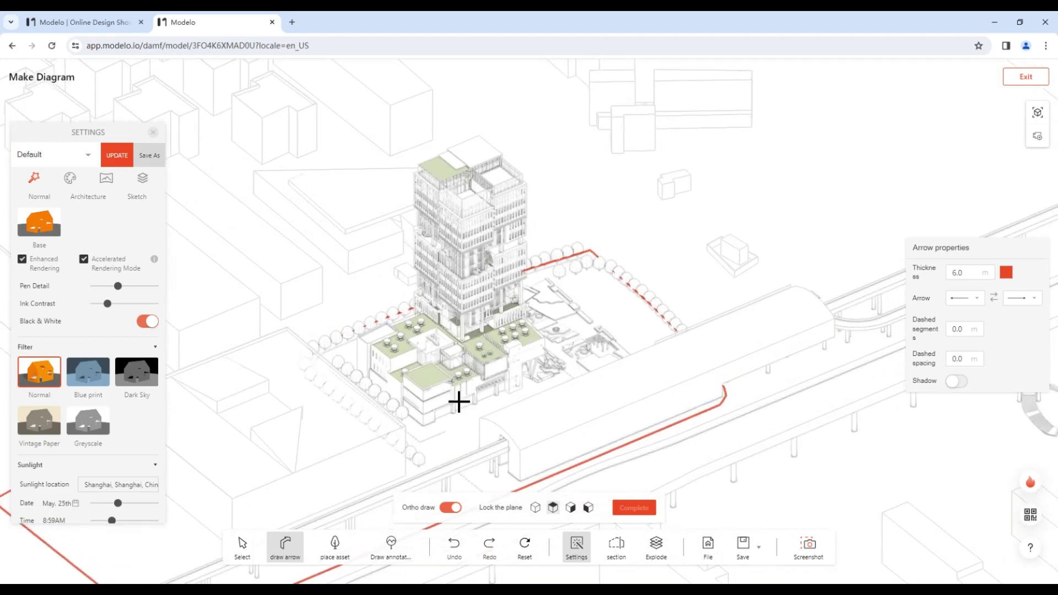
left_click(485, 462)
left_click(859, 300)
scroll(717, 335, "up", 2)
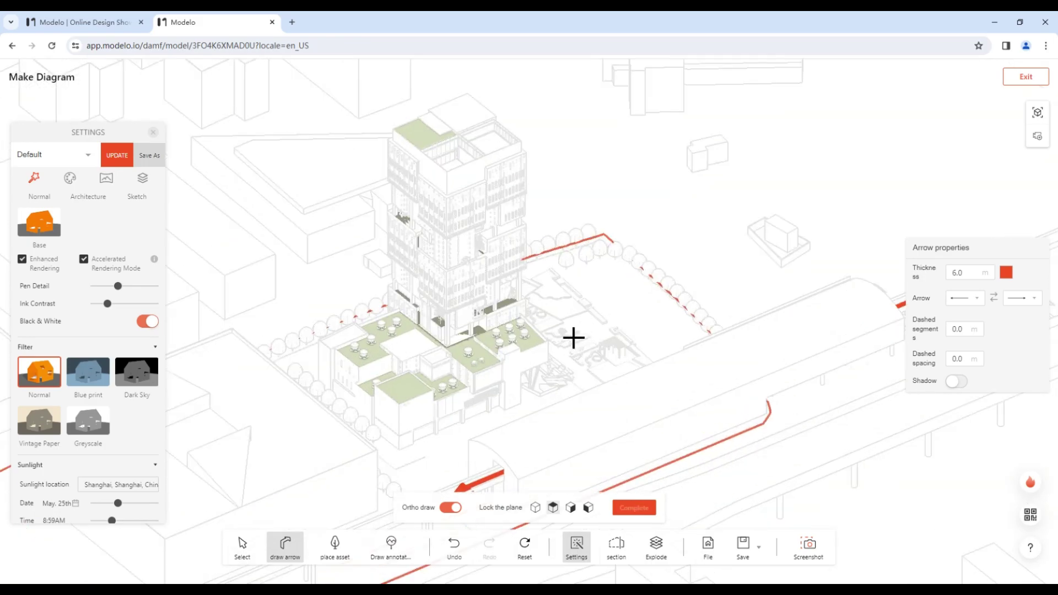
scroll(583, 328, "up", 1)
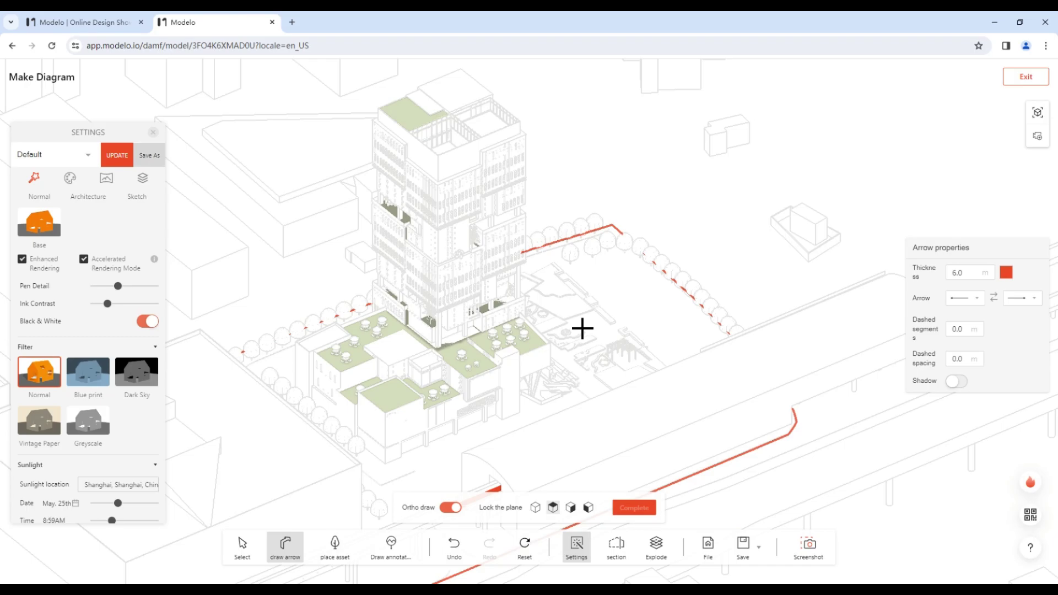
scroll(583, 328, "down", 1)
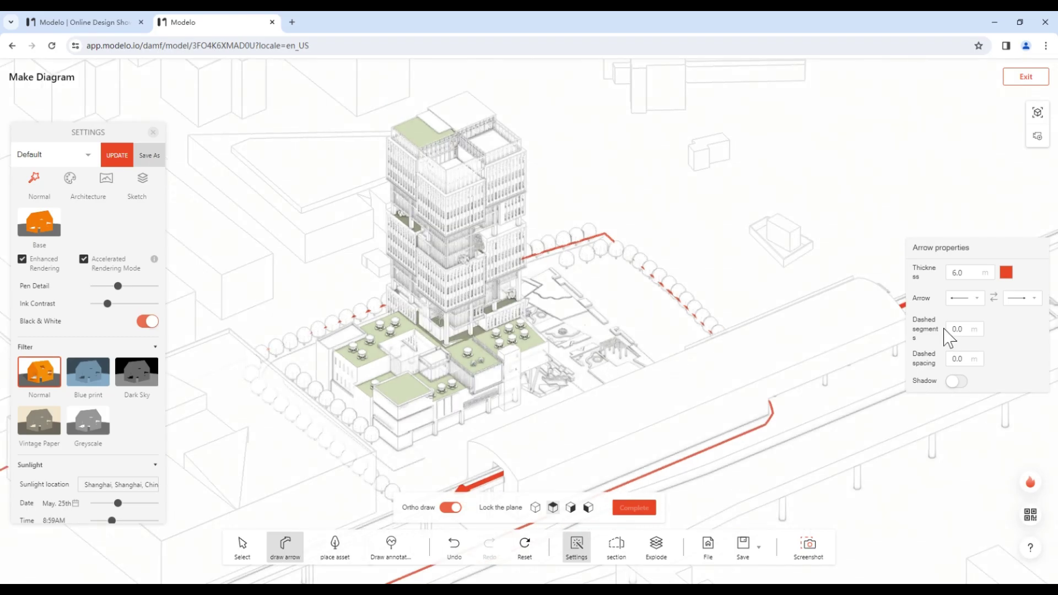
Place slender cartoon trees on the podium roof terraces and the tower roof, switching the billboard size to Random
left_click(337, 549)
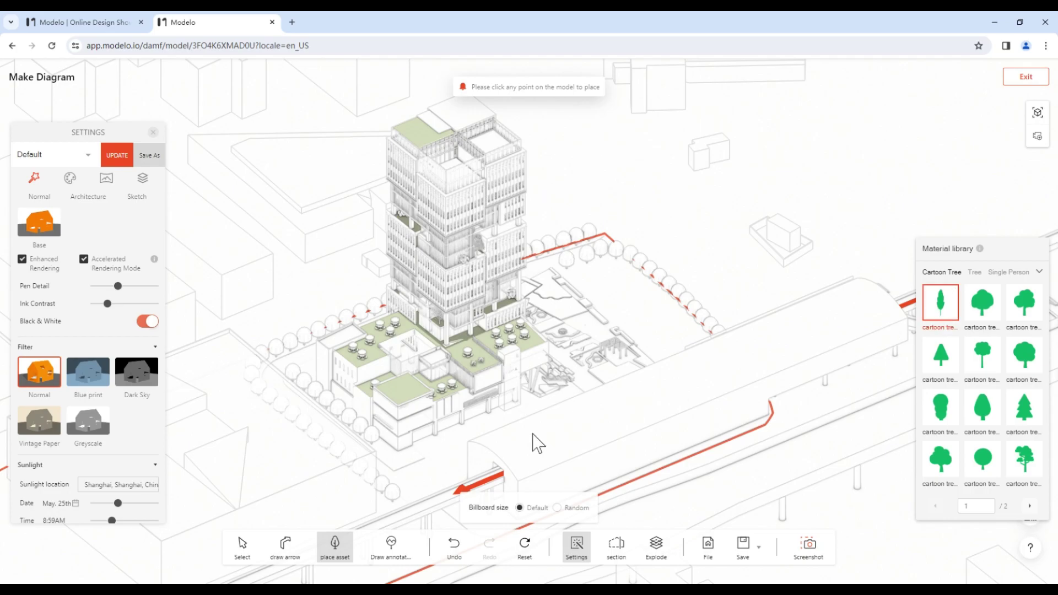
left_click(411, 392)
left_click(435, 391)
left_click(463, 358)
left_click(487, 338)
left_click(558, 508)
left_click(376, 350)
left_click(387, 330)
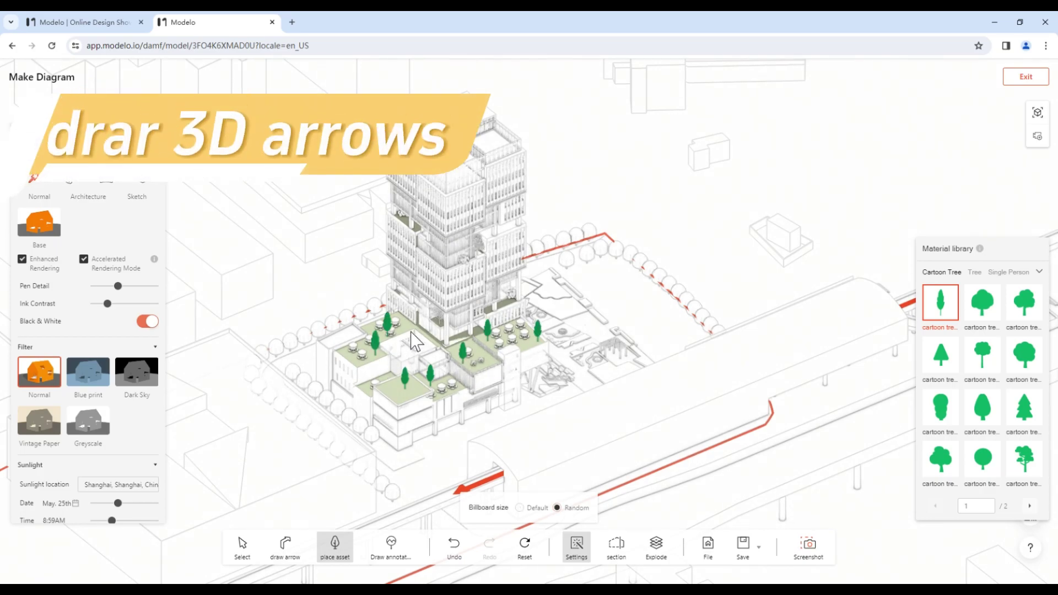
left_click(482, 141)
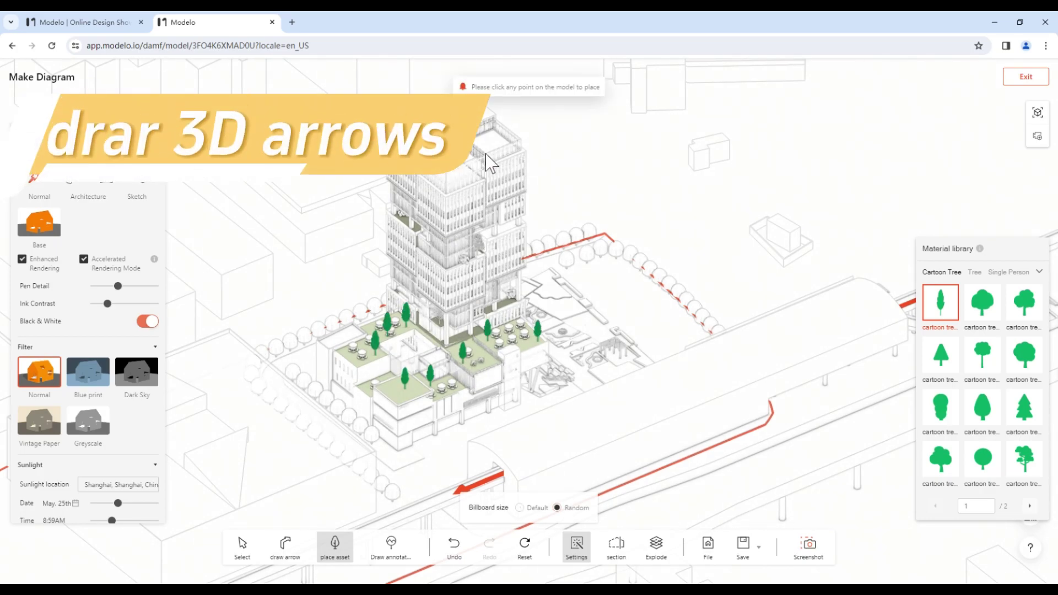
Place randomly sized slender cartoon trees across the garden lawn behind the tower, near its boundary tree row
left_click(668, 345)
left_click(660, 330)
left_click(675, 325)
left_click(633, 309)
left_click(628, 287)
left_click(610, 278)
left_click(593, 274)
Line the ground in front of the podium, facing the railway, with randomly sized slender cartoon trees
left_click(560, 396)
left_click(532, 398)
left_click(522, 413)
left_click(500, 414)
left_click(493, 417)
left_click(473, 429)
left_click(465, 427)
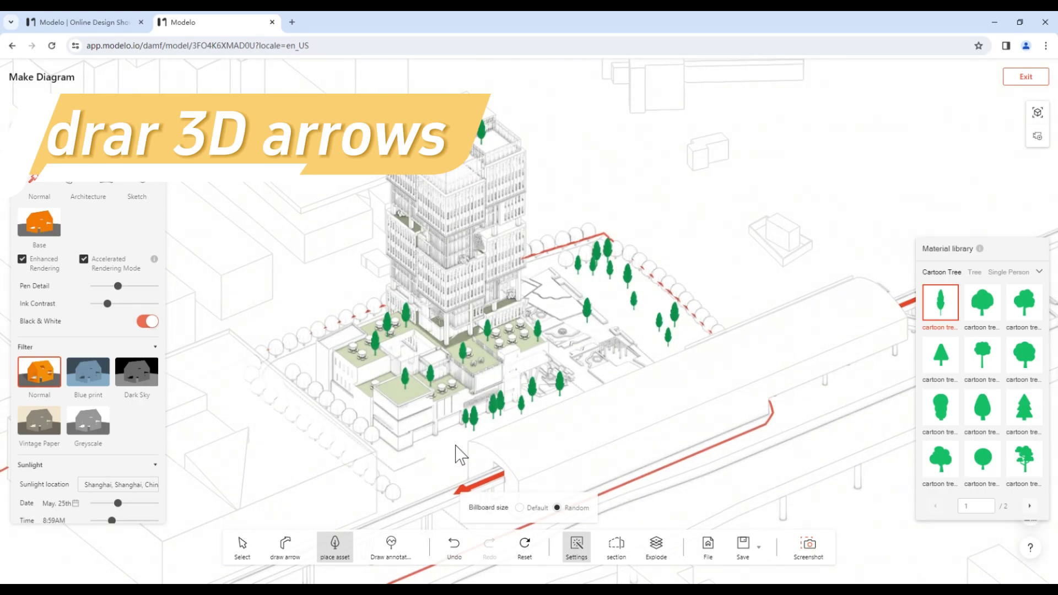
left_click(443, 438)
left_click(435, 452)
scroll(419, 352, "up", 5)
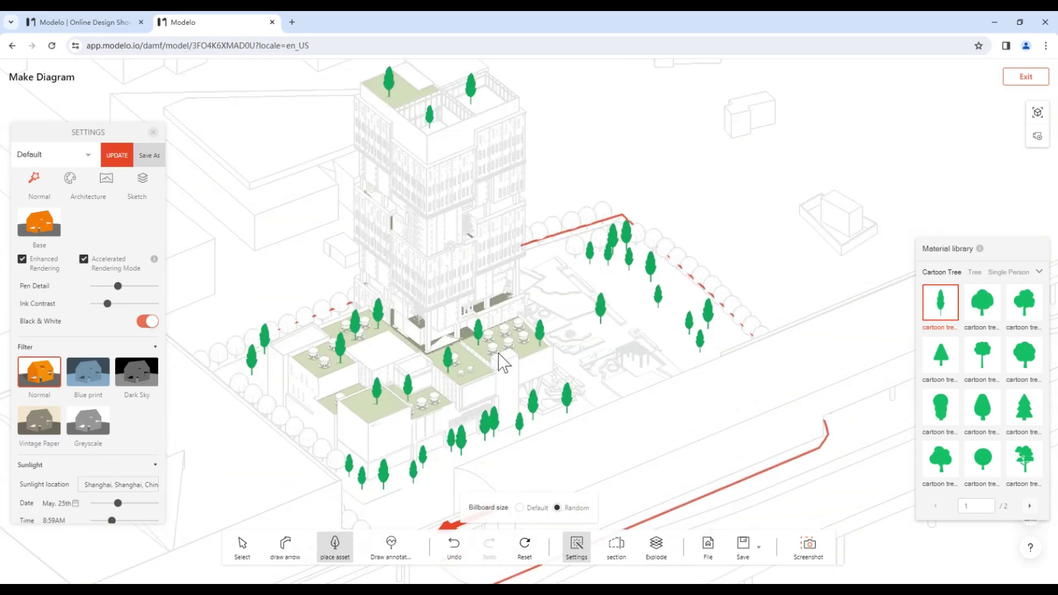
Add slender cartoon trees to the terraces at the tower's base and partway up its facade
left_click(415, 345)
scroll(495, 290, "down", 2)
left_click(492, 283)
scroll(485, 281, "down", 4)
scroll(452, 210, "up", 5)
left_click(433, 121)
scroll(451, 182, "down", 5)
scroll(449, 171, "up", 5)
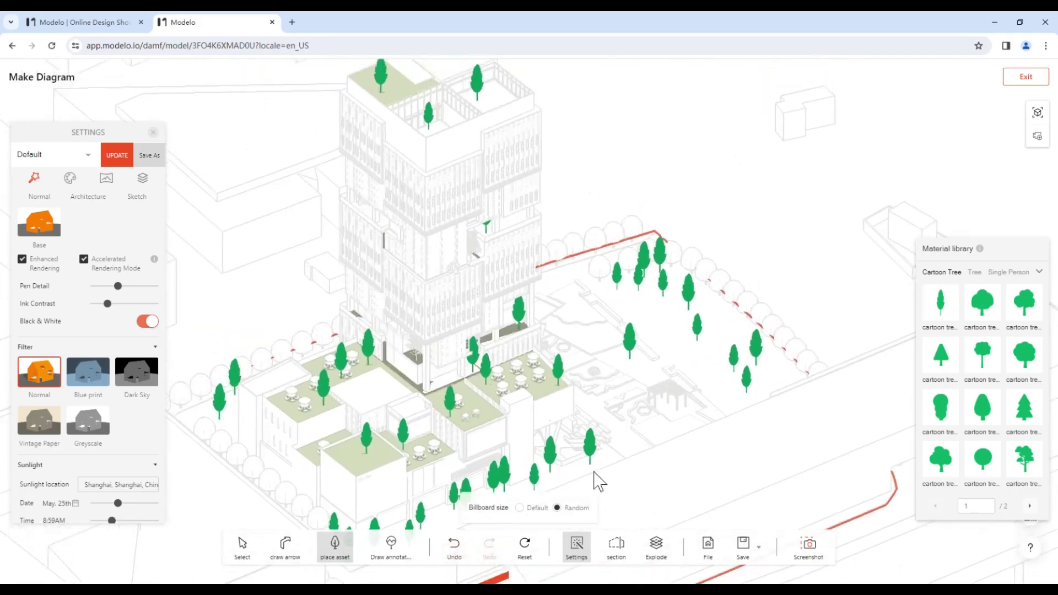
Examine the tower's upper floors and the podium terraces for how the trees are placed
left_click(486, 178)
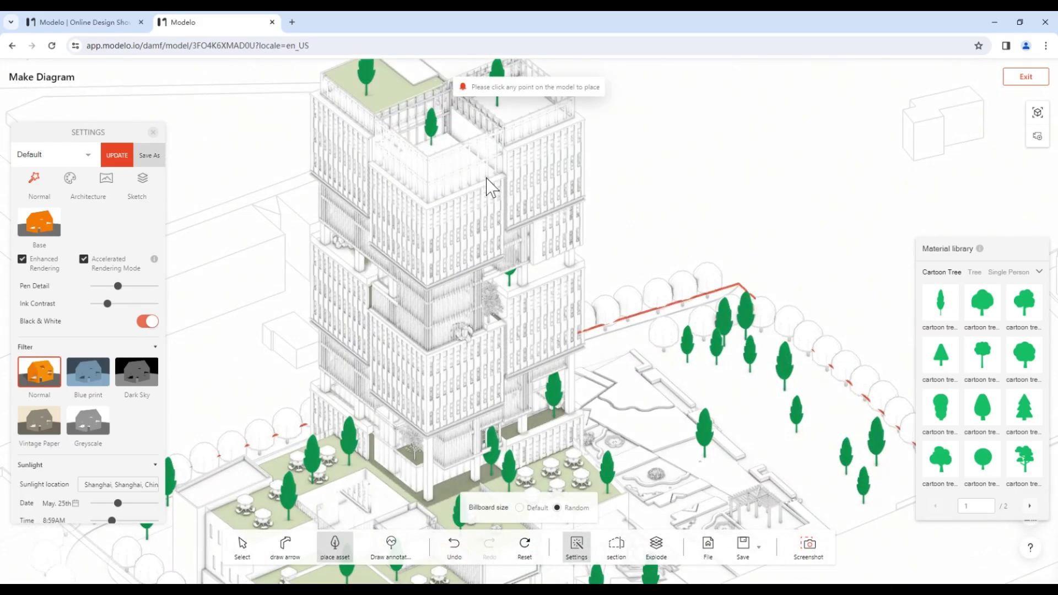
scroll(520, 161, "down", 2)
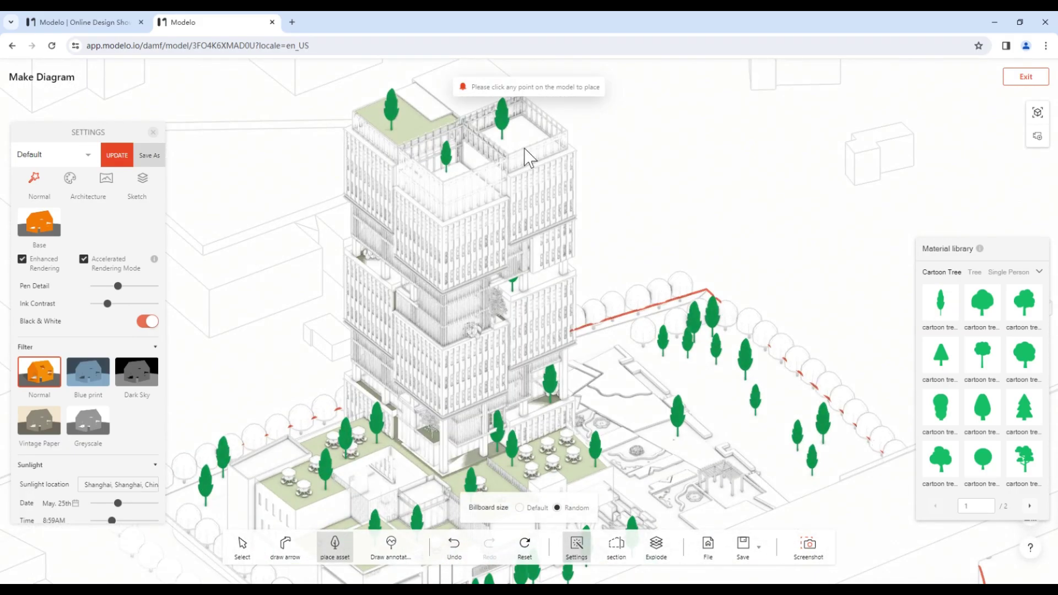
scroll(525, 144, "up", 1)
scroll(496, 331, "down", 5)
scroll(419, 474, "up", 2)
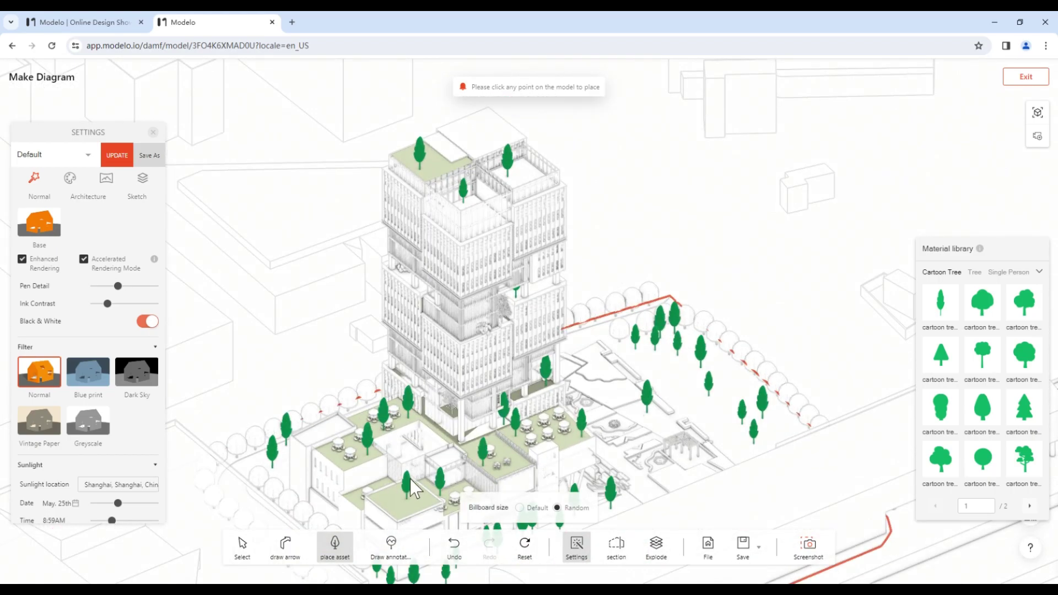
scroll(397, 487, "up", 1)
scroll(541, 273, "down", 1)
scroll(391, 464, "up", 2)
scroll(462, 339, "up", 1)
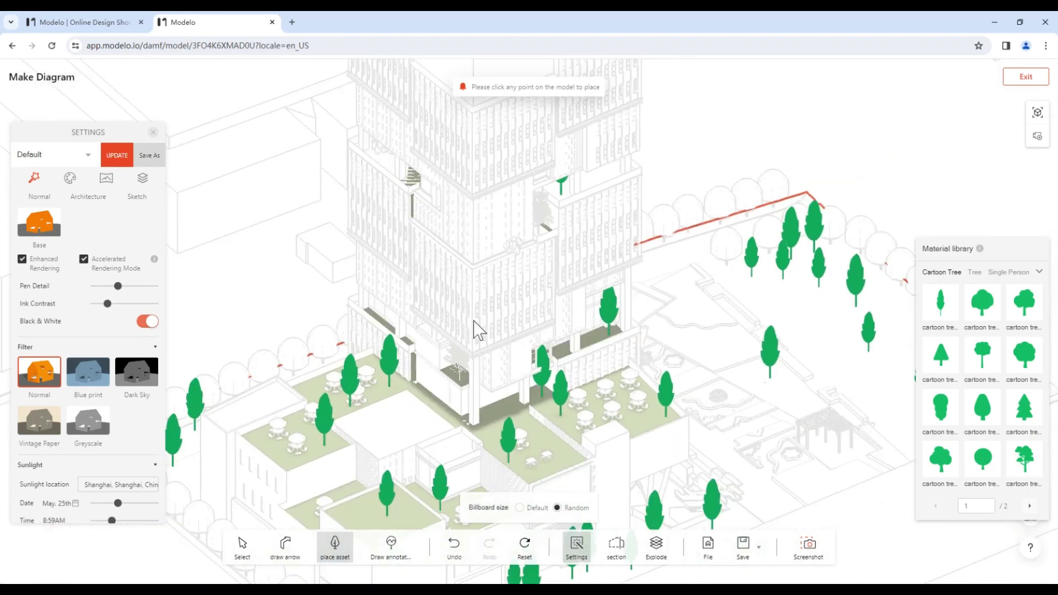
scroll(403, 432, "up", 2)
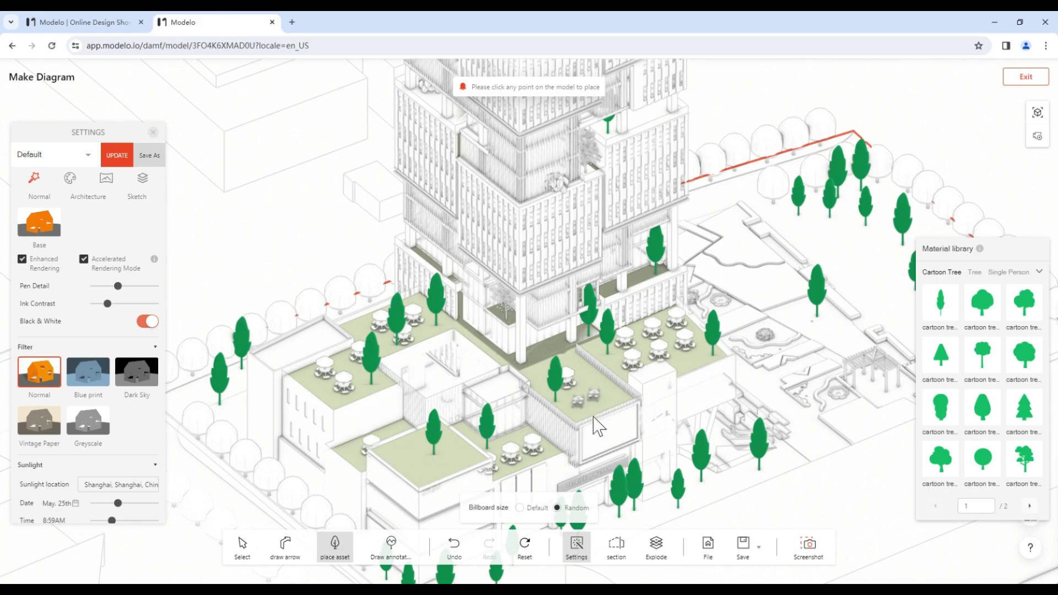
Place one more slender cartoon tree on the podium between the roof terraces, using the Default billboard size
left_click_drag(435, 483, 426, 473)
left_click(940, 304)
left_click(402, 435)
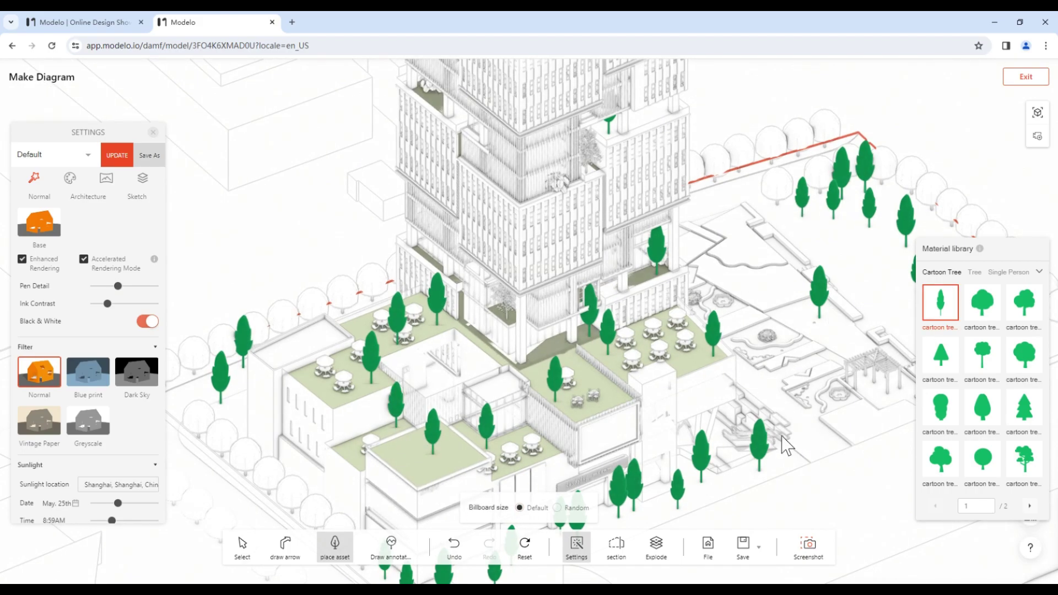
Place the first standing group from the People assets on the garden lawn, podium terraces and street front
scroll(496, 469, "down", 3)
left_click(1040, 272)
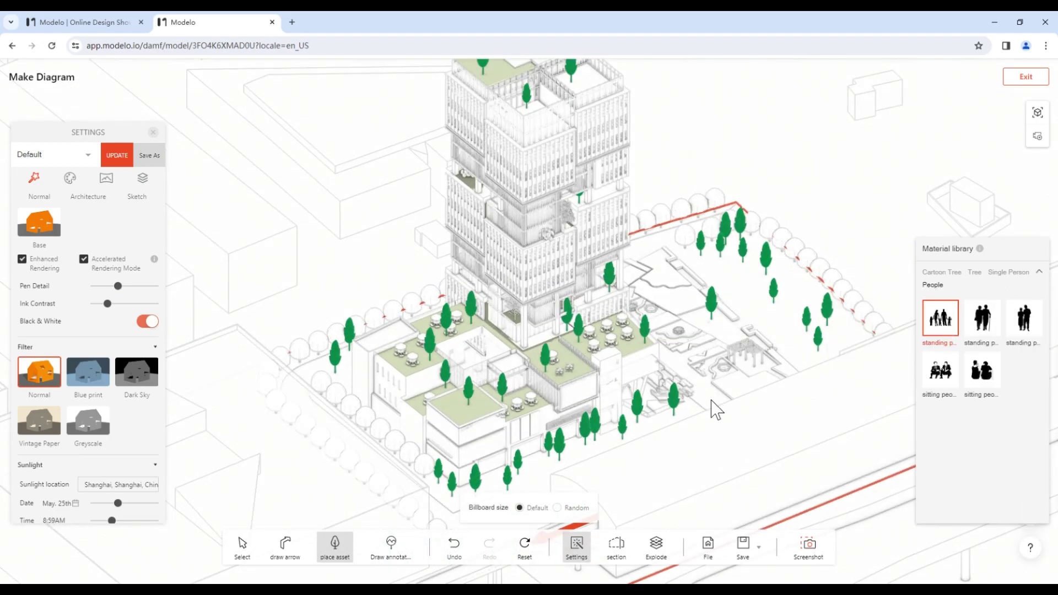
scroll(720, 333, "up", 1)
left_click(744, 265)
left_click(576, 367)
left_click(460, 328)
left_click(463, 429)
left_click(545, 480)
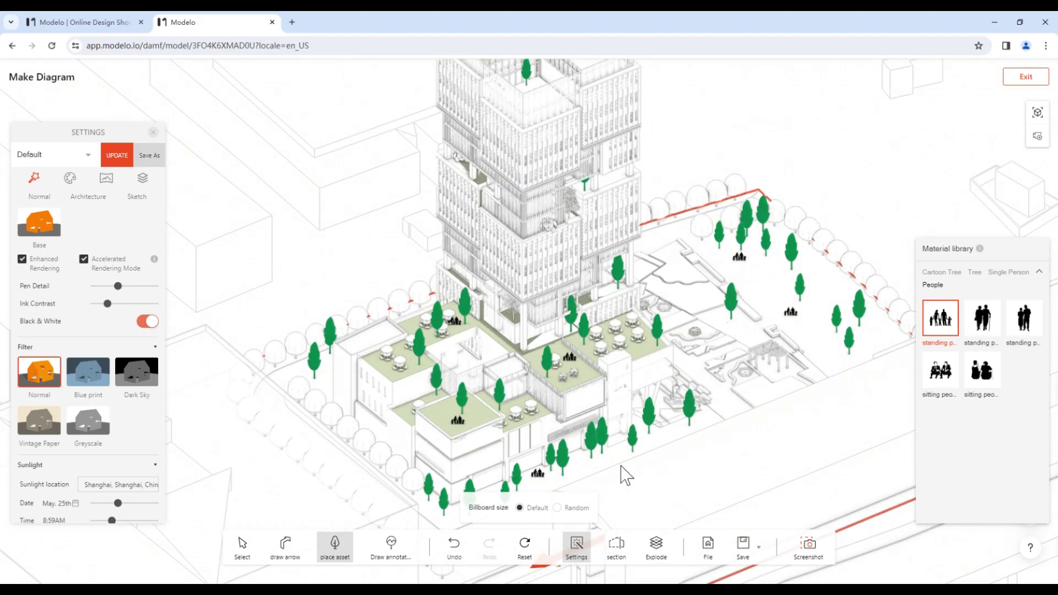
Place the second standing People asset on the podium terraces, the tower's base terrace and the garden plaza
left_click(982, 318)
left_click(705, 423)
left_click(593, 383)
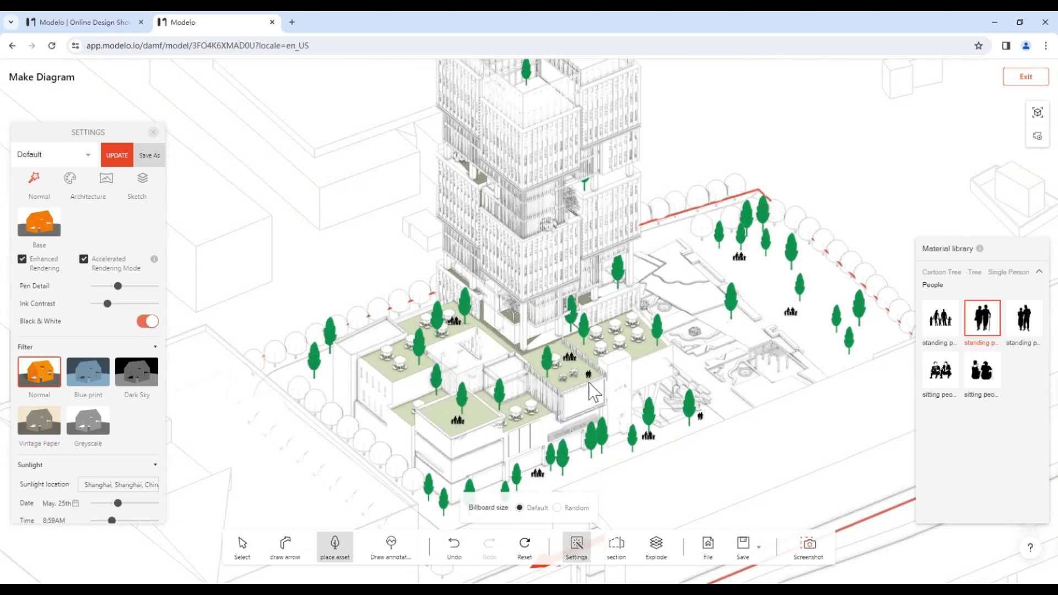
left_click(415, 370)
left_click(416, 422)
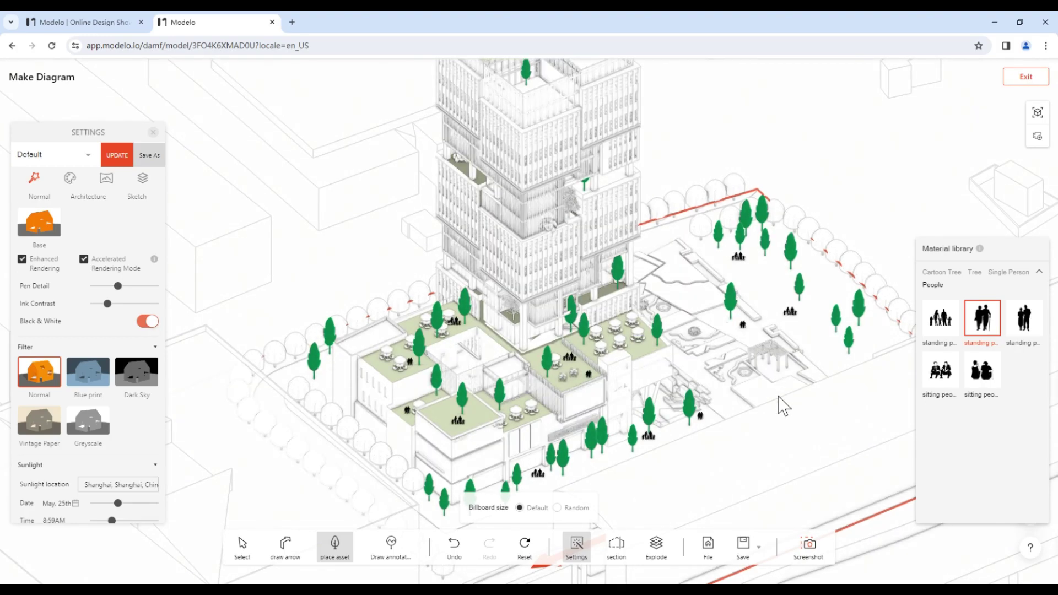
left_click(696, 303)
left_click(611, 297)
Scatter standing man and standing woman figures from the Single Person assets over the plaza, podium terrace and garden lawn
left_click(1009, 273)
left_click(988, 331)
left_click(1017, 430)
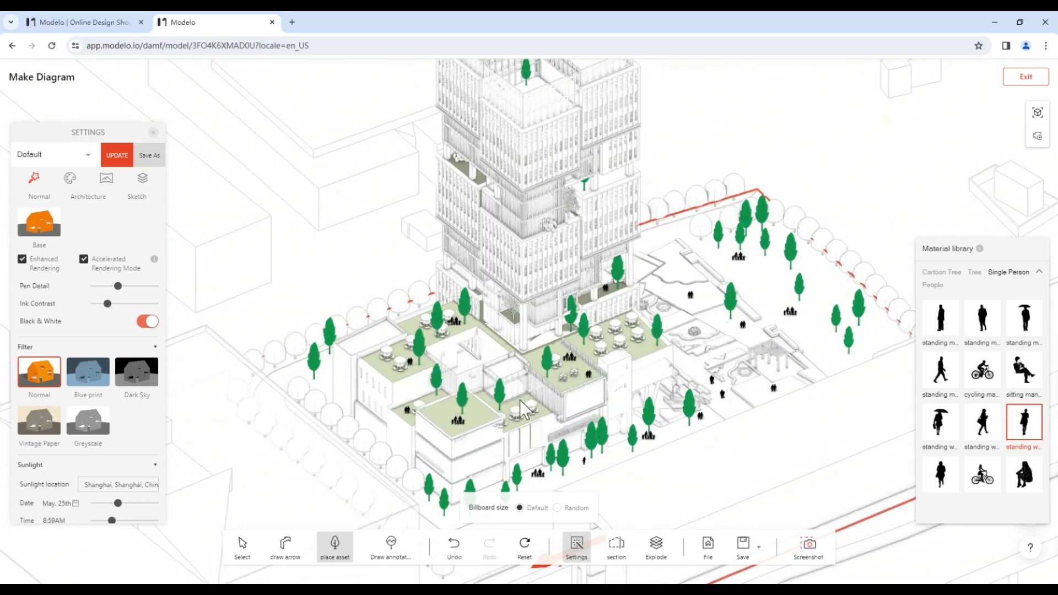
left_click(539, 358)
left_click(657, 245)
left_click(744, 279)
left_click(774, 279)
left_click(767, 303)
left_click(824, 298)
left_click(828, 350)
scroll(510, 361, "down", 5)
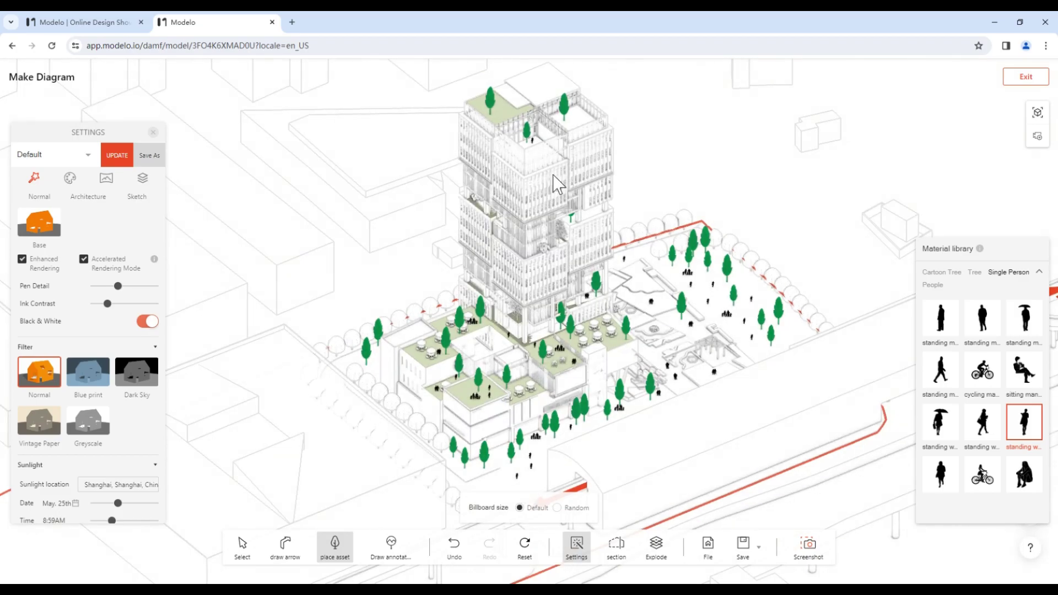
Place the walking man from the Single Person assets on the tower's side terraces
scroll(592, 217, "up", 5)
left_click(939, 373)
left_click(444, 208)
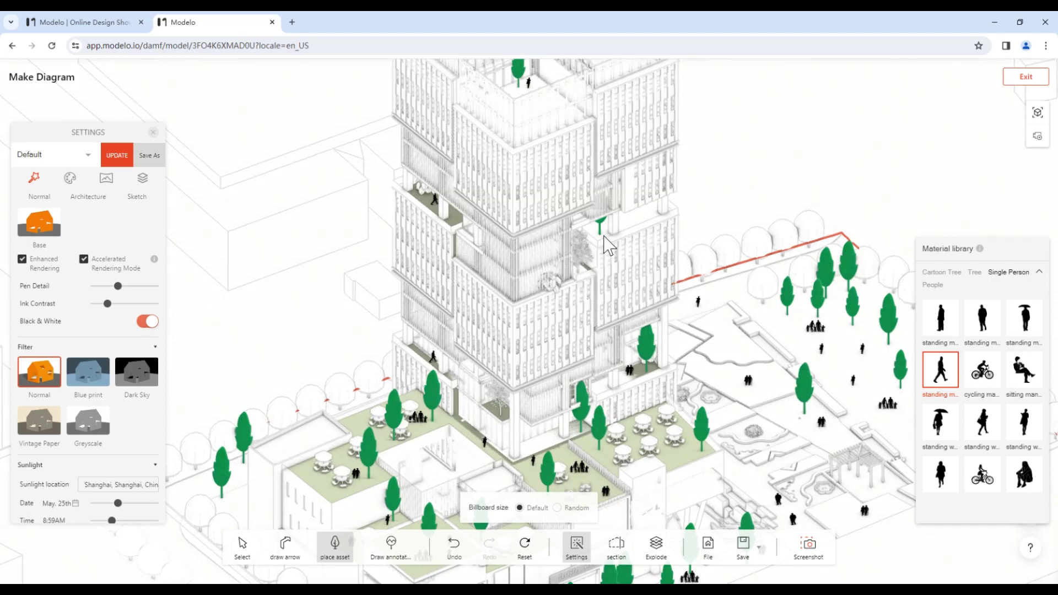
Choose a standing woman from the Single Person assets for placement
scroll(580, 377, "down", 3)
left_click(1023, 425)
scroll(659, 435, "down", 4)
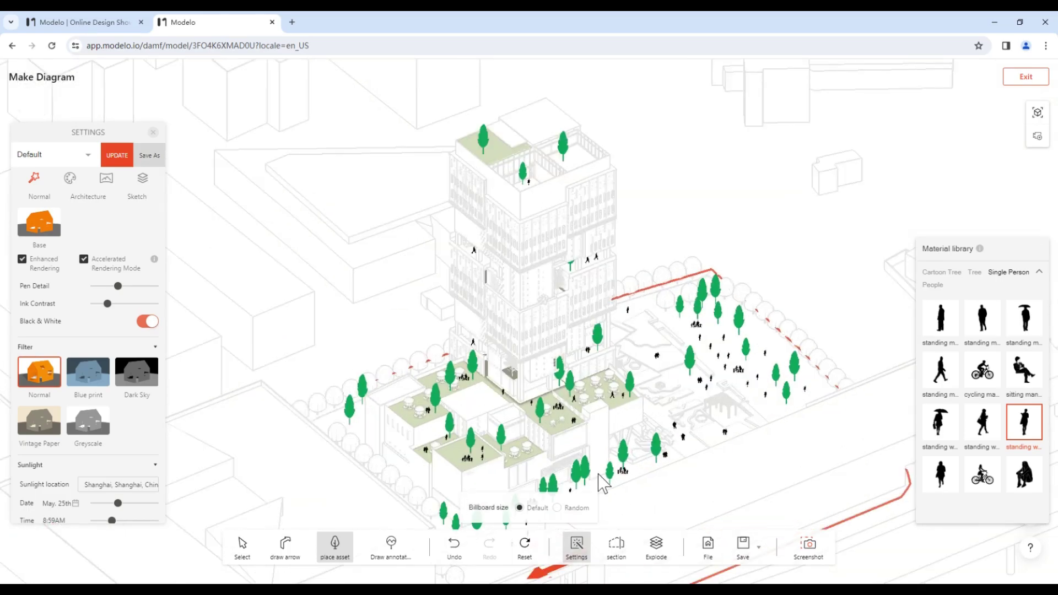
Draw an annotation with its leader anchored on the terrace at the tower's base and label it "platform"
left_click(392, 545)
scroll(536, 425, "down", 2)
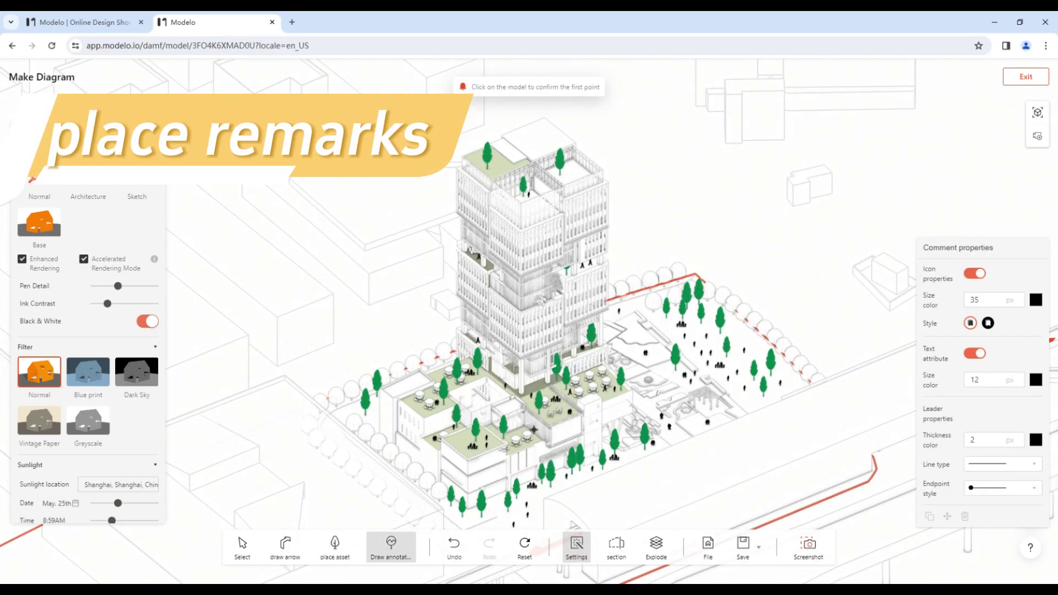
left_click(558, 413)
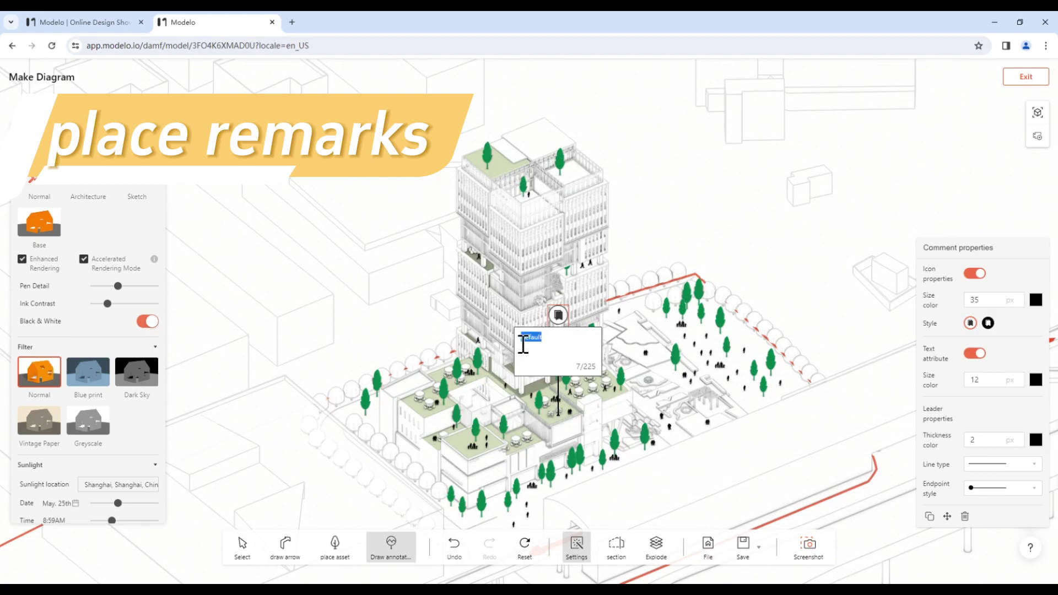
type("platg")
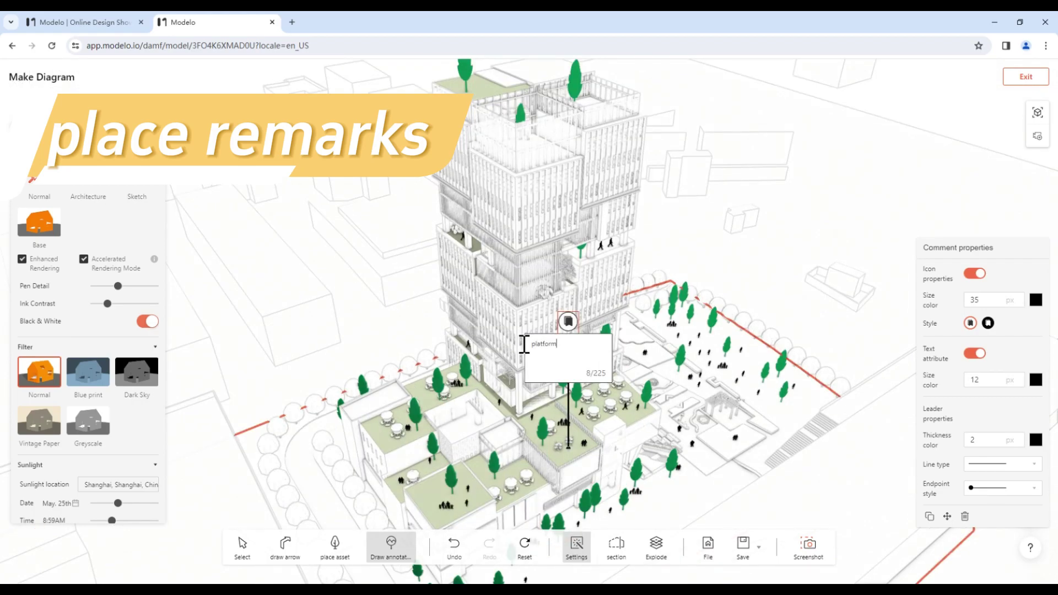
left_click(618, 329)
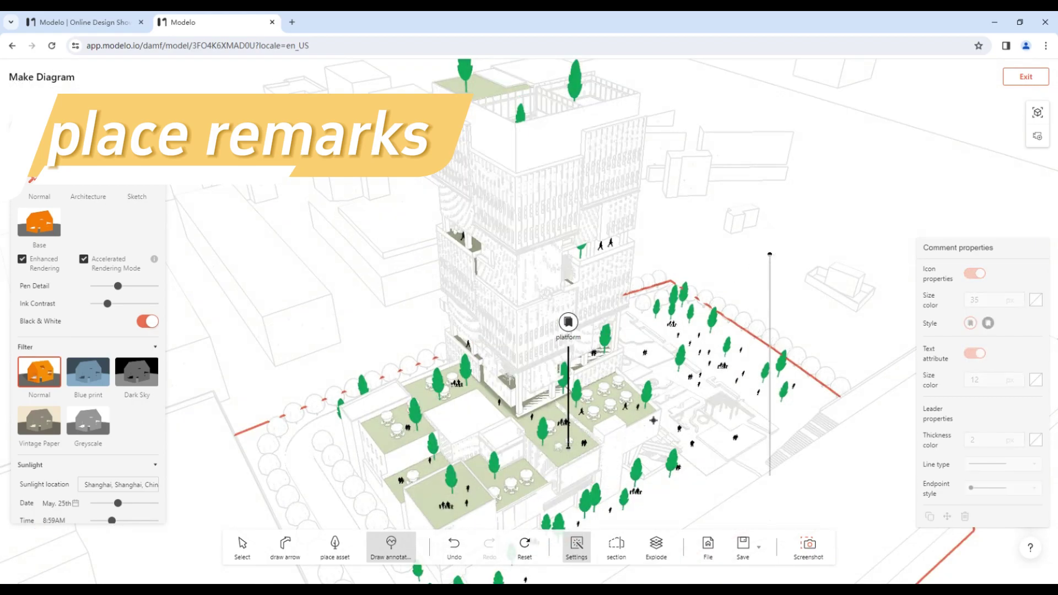
scroll(783, 367, "down", 2)
key("Escape")
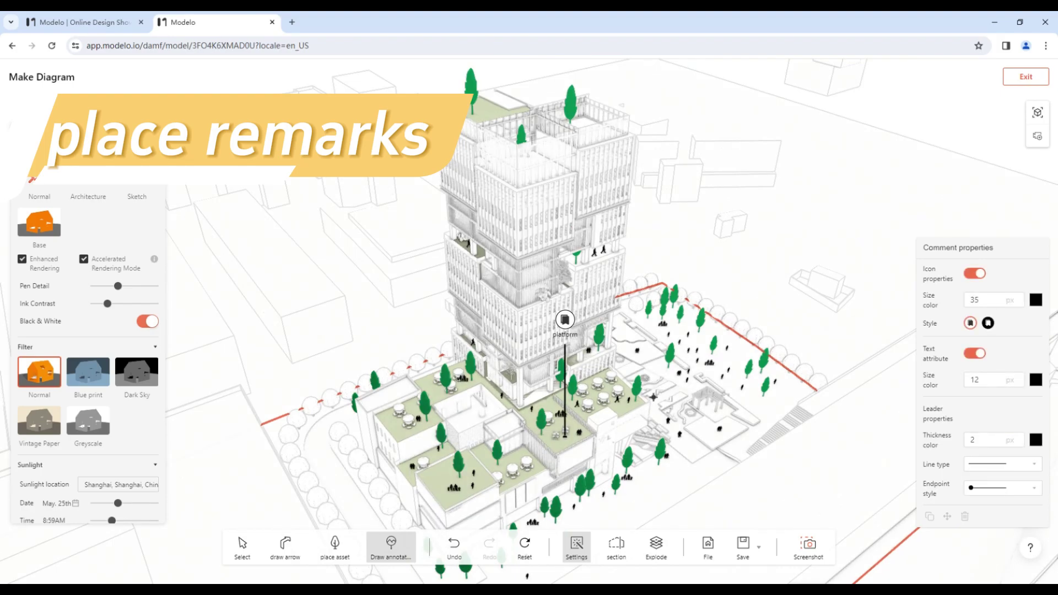
Draw an annotation anchored on the tower's upper side terrace, raise its marker above the roof, and label it "roofgarden"
scroll(655, 395, "down", 3)
left_click(484, 266)
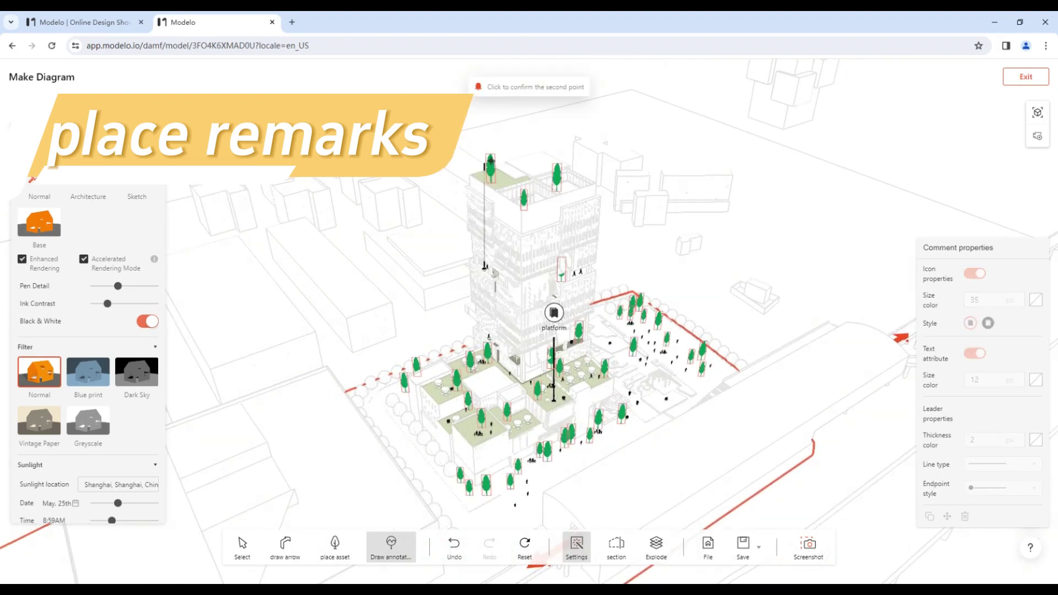
left_click(485, 124)
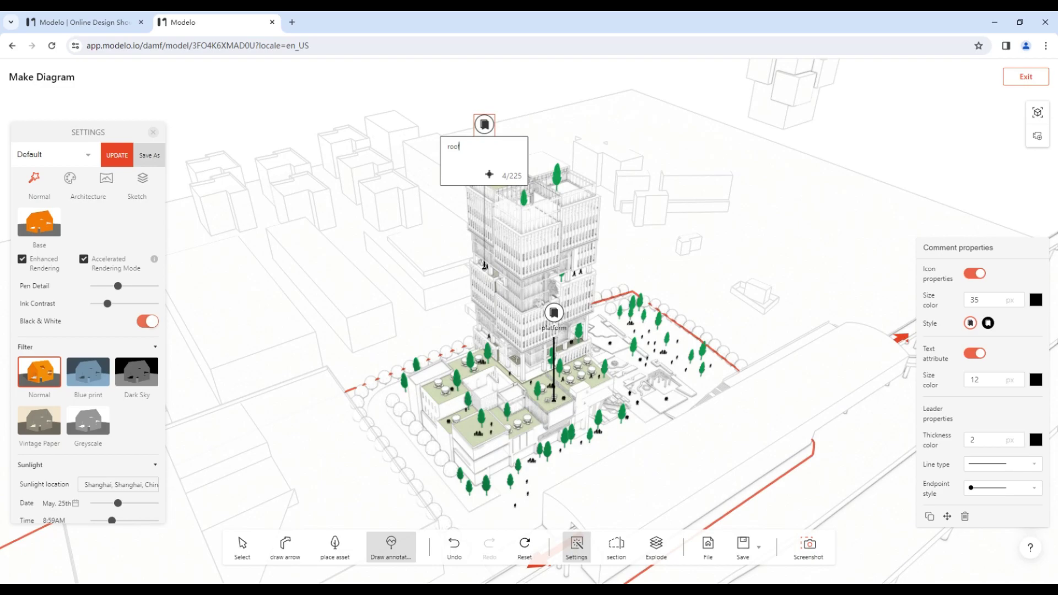
left_click(609, 139)
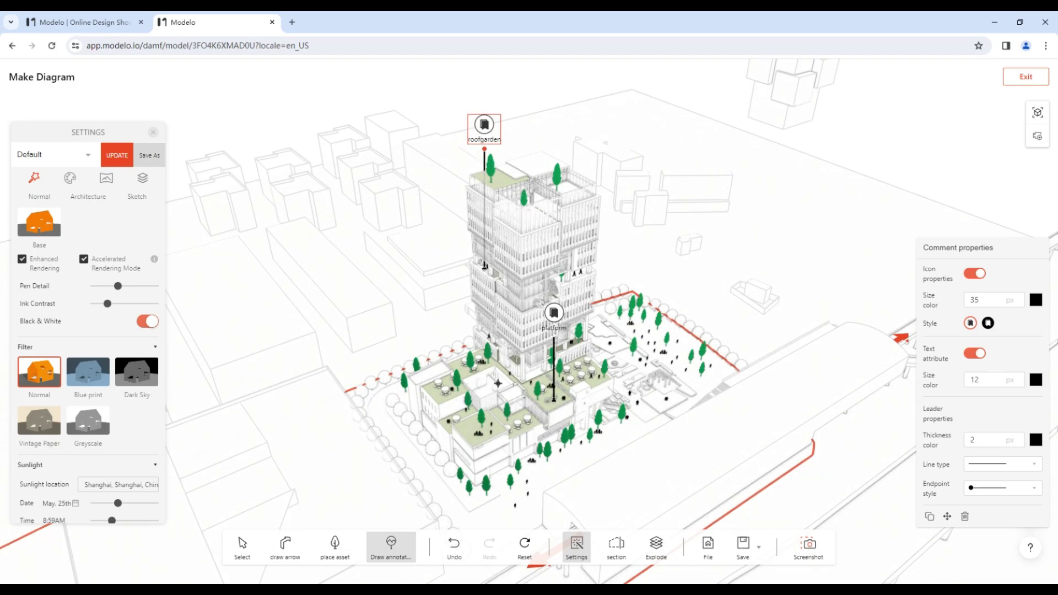
Draw an annotation anchored at the outer edge of the garden plaza and label it "main entrance"
scroll(498, 383, "down", 2)
scroll(552, 471, "up", 1)
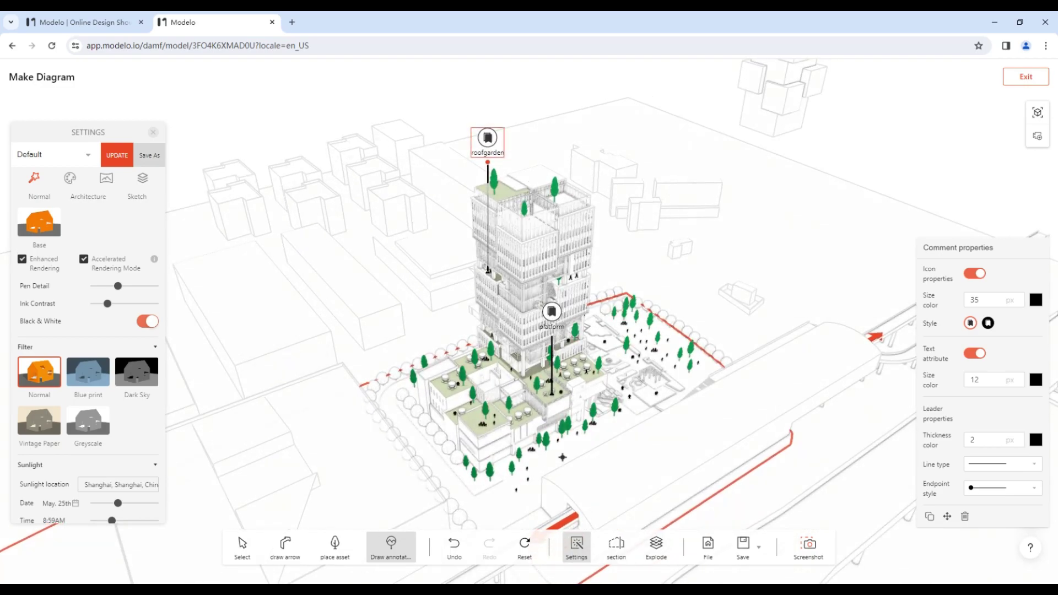
left_click(684, 374)
left_click(683, 261)
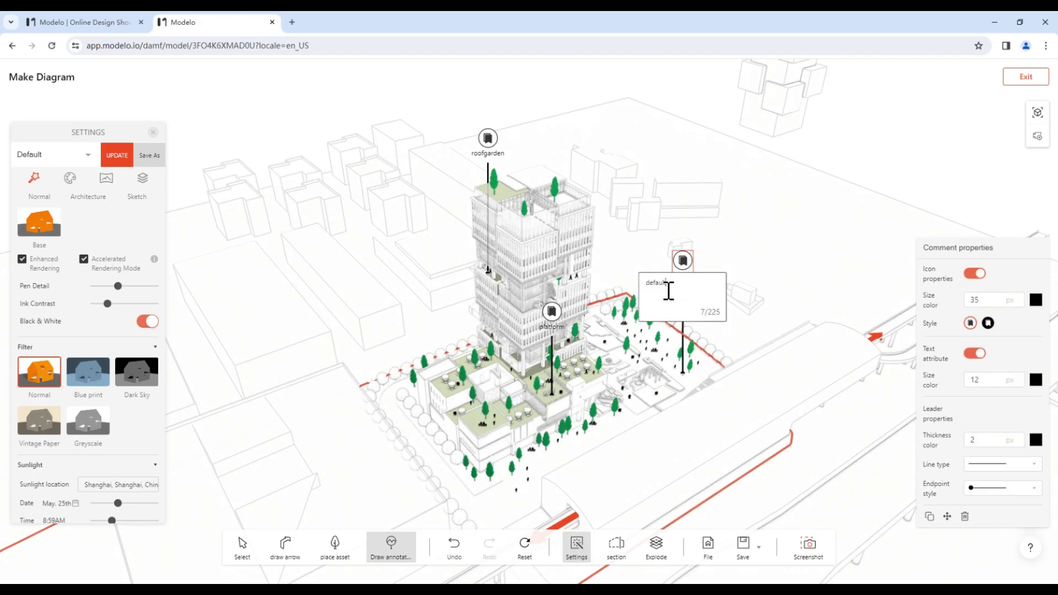
type("main entrance")
left_click(803, 257)
scroll(469, 436, "up", 1)
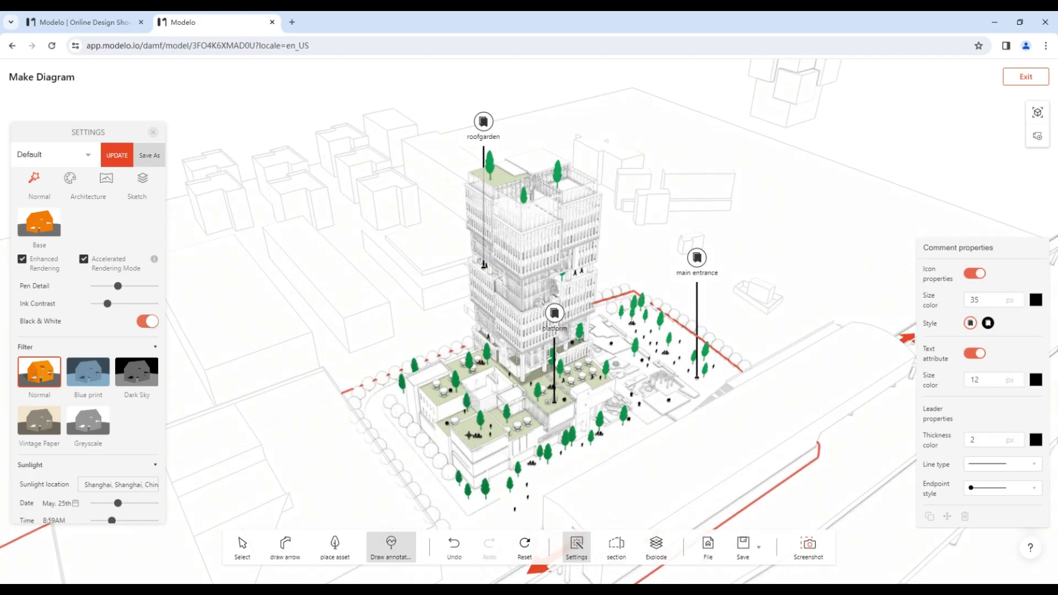
Draw an annotation anchored on the podium's front roof terrace and replace its default text with "shopping mall"
left_click(466, 436)
left_click(462, 311)
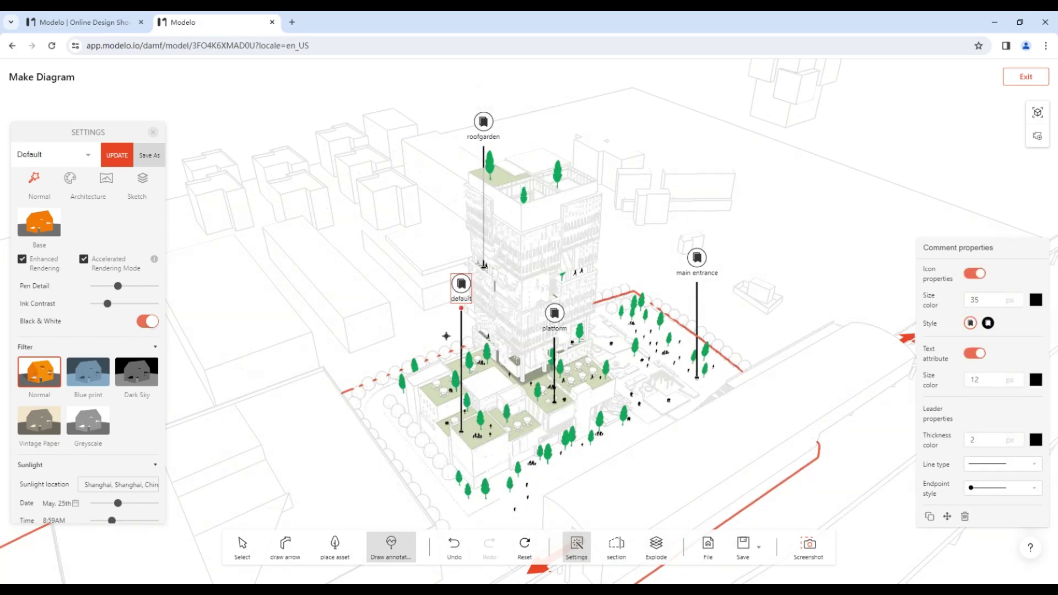
scroll(494, 402, "down", 1)
scroll(499, 397, "down", 2)
mouse_move(1038, 112)
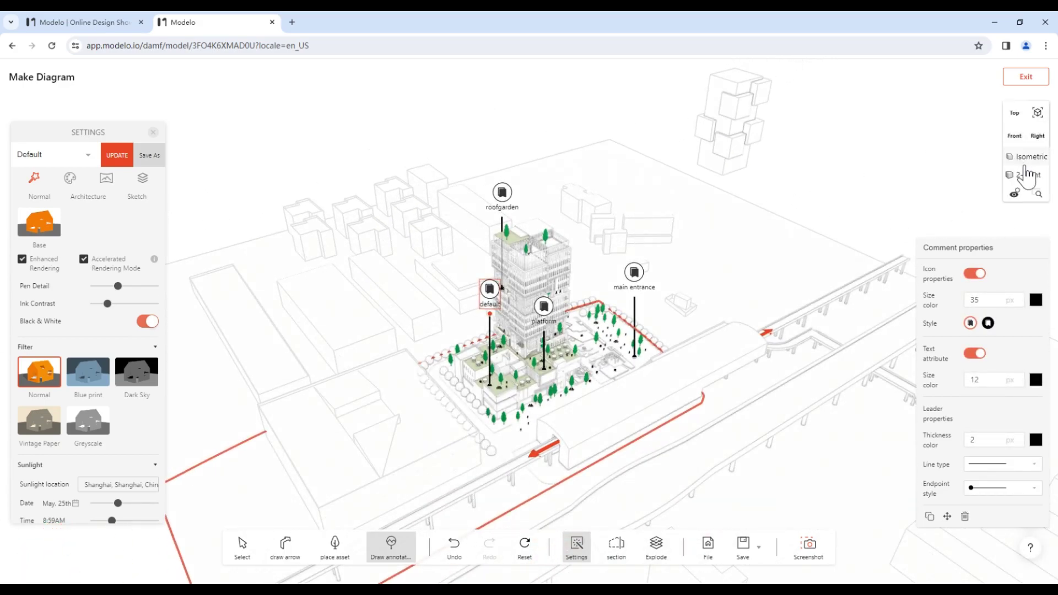
left_click(1024, 170)
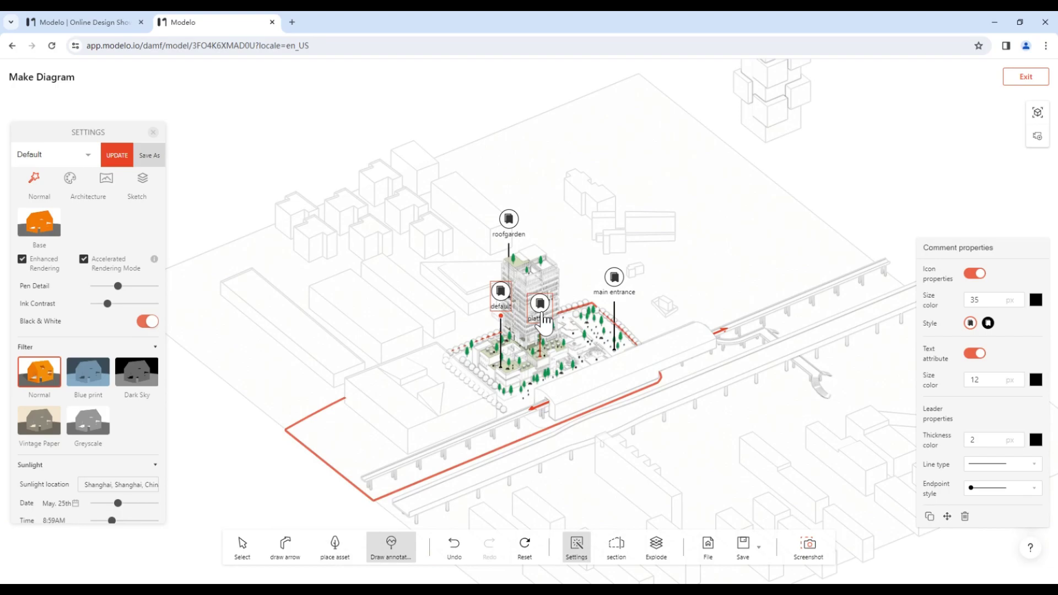
scroll(505, 321, "up", 1)
left_click_drag(488, 317, 455, 316)
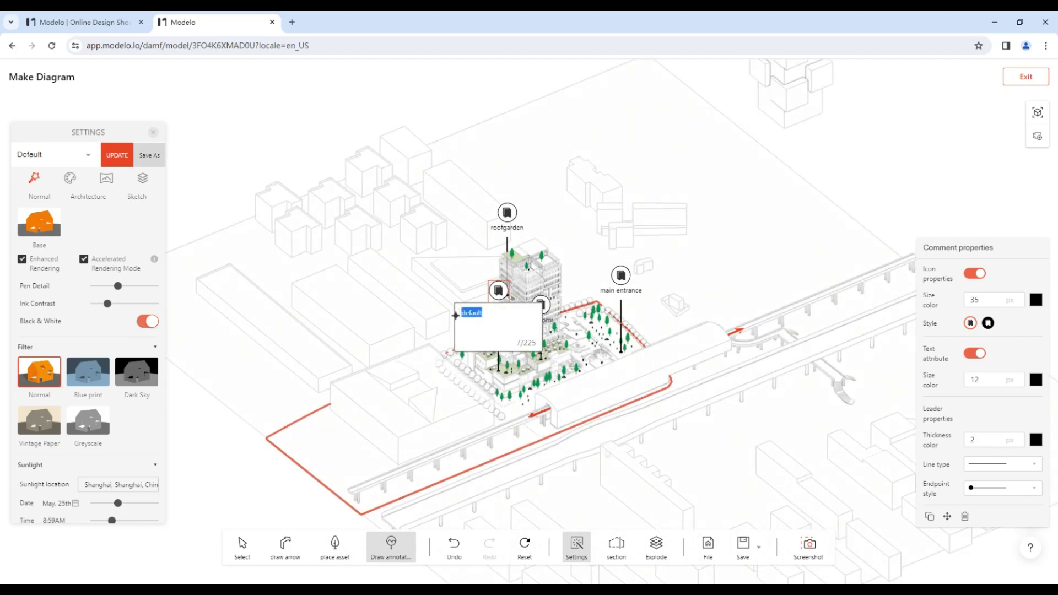
type("shopping mall")
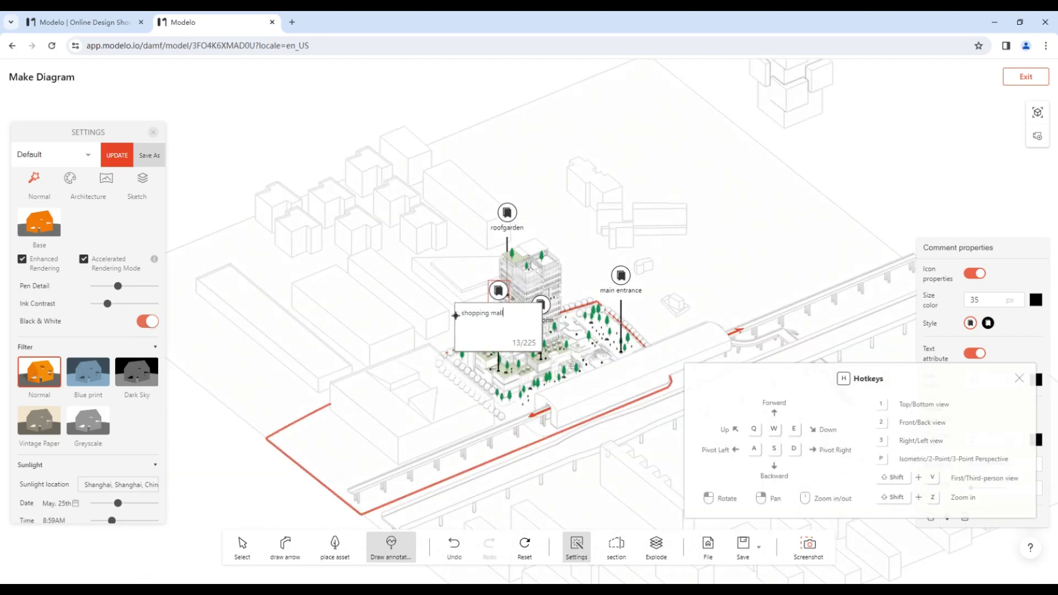
left_click(727, 241)
Draw an annotation anchored on the tower's office floors, raise its marker above the roof, and label it "office"
scroll(605, 232, "up", 5)
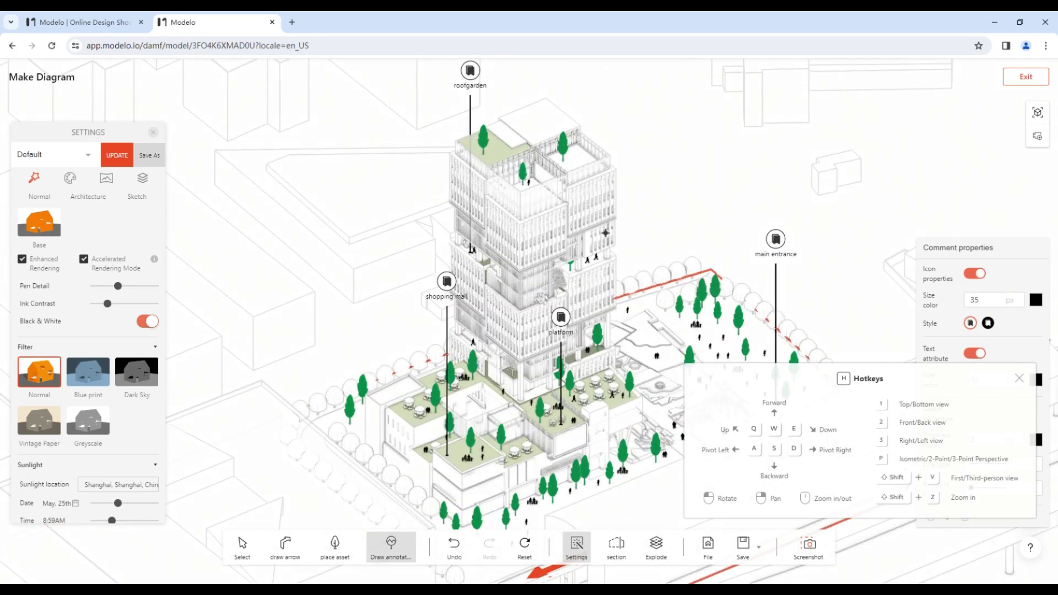
left_click(595, 298)
scroll(610, 216, "down", 3)
left_click(589, 156)
double_click(571, 149)
type("off")
left_click(640, 221)
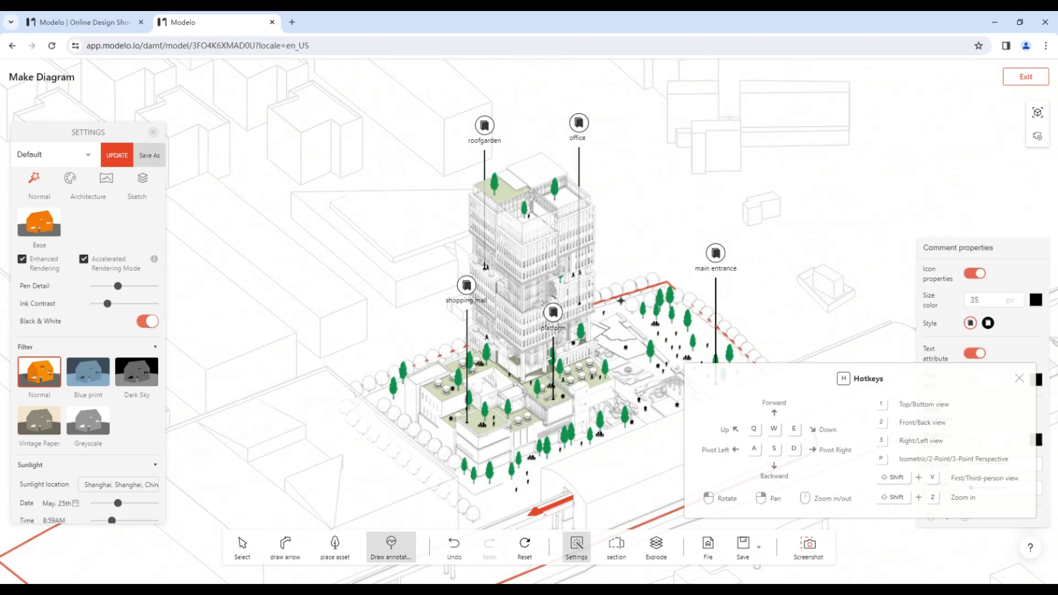
Select the tower and podium by layer and set their outline stroke to 5
scroll(639, 221, "down", 3)
scroll(634, 232, "up", 1)
left_click(243, 549)
left_click(588, 508)
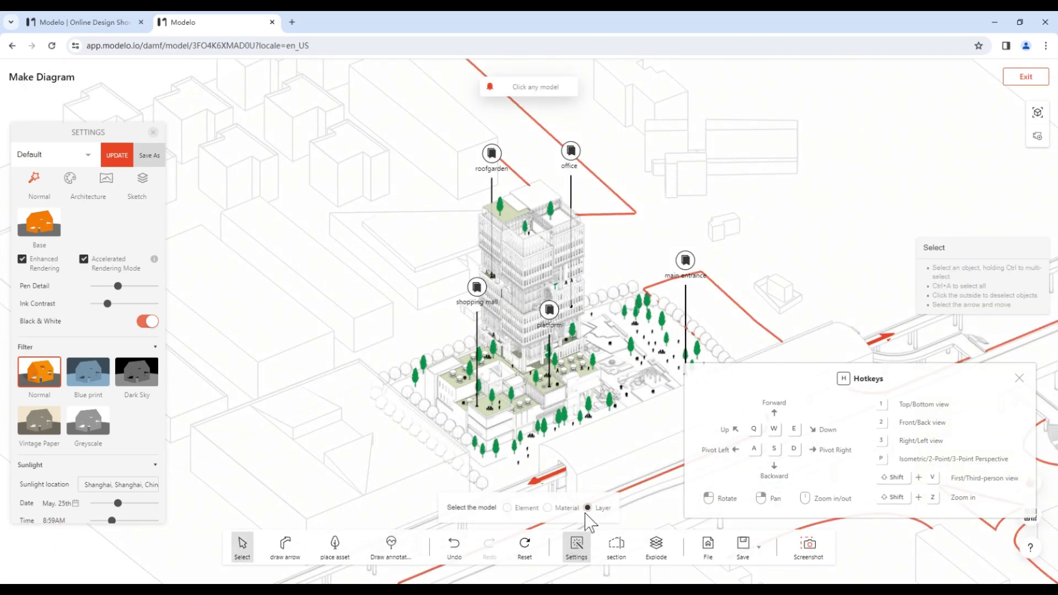
left_click(550, 266)
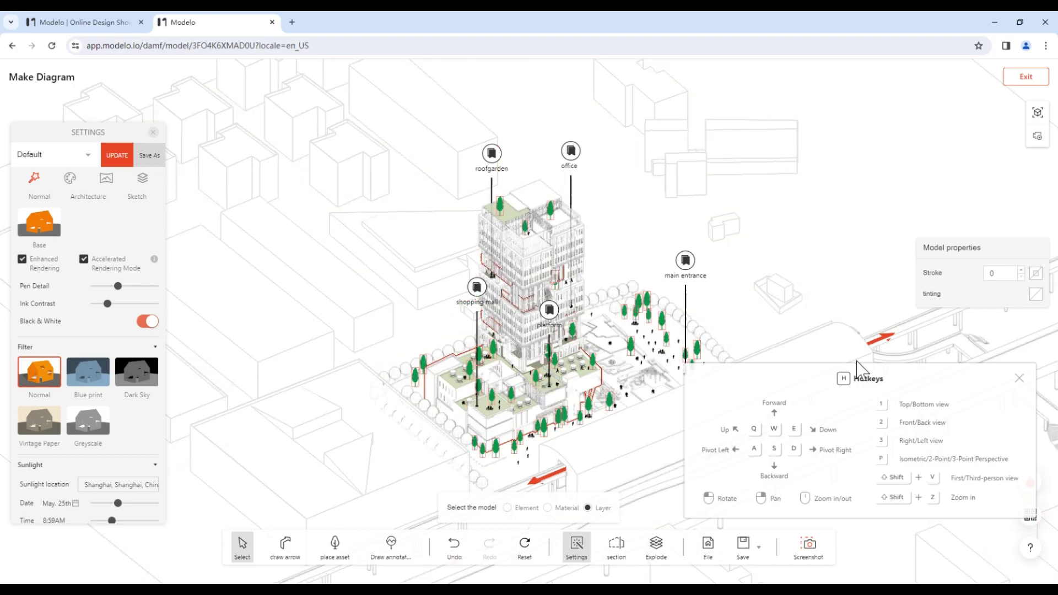
left_click(540, 238)
left_click(1022, 271)
left_click(1022, 271)
left_click(1022, 271)
left_click(1022, 272)
left_click(1022, 273)
left_click(1020, 378)
Save the current diagram as an analysis chart, accepting the suggested name
left_click(759, 548)
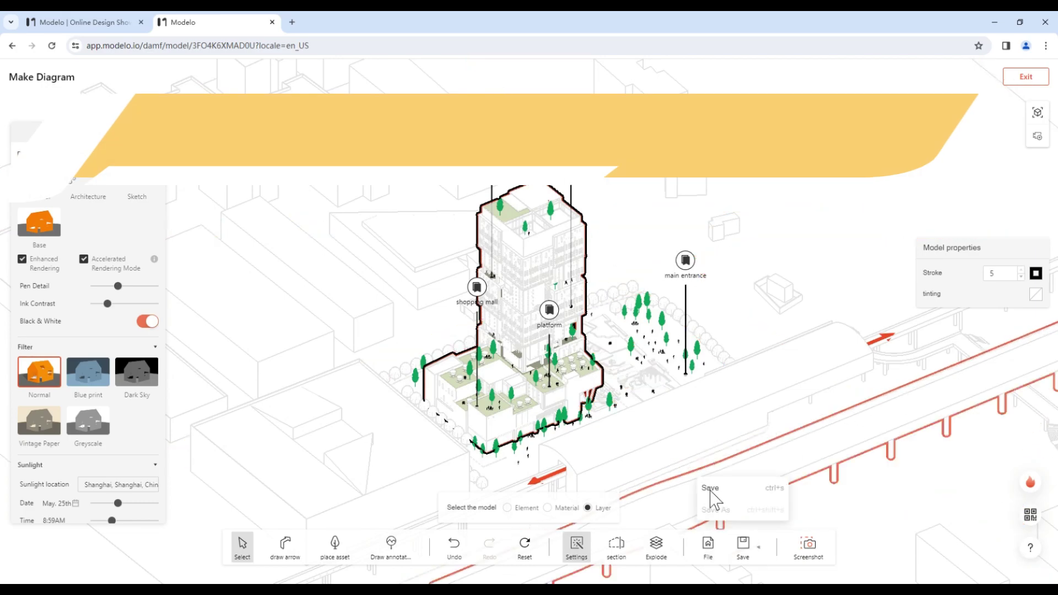
left_click(711, 490)
scroll(643, 413, "up", 1)
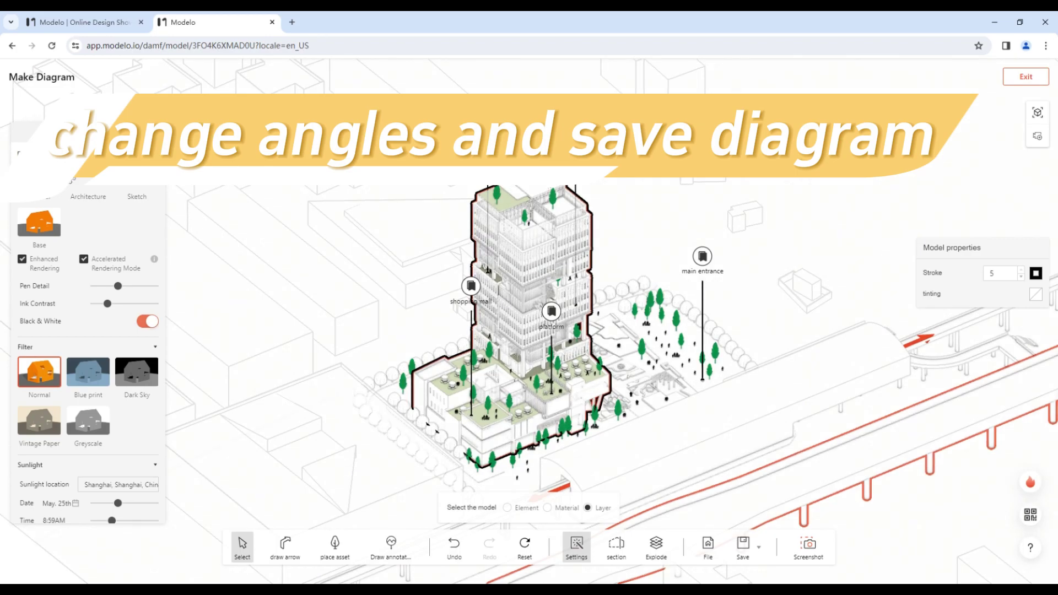
left_click(751, 559)
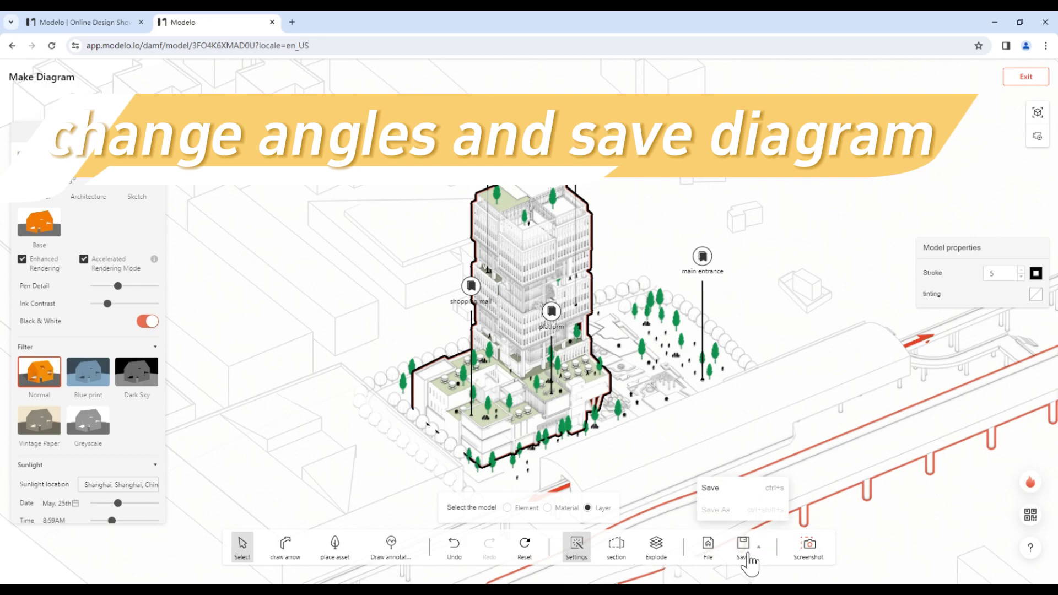
left_click(757, 488)
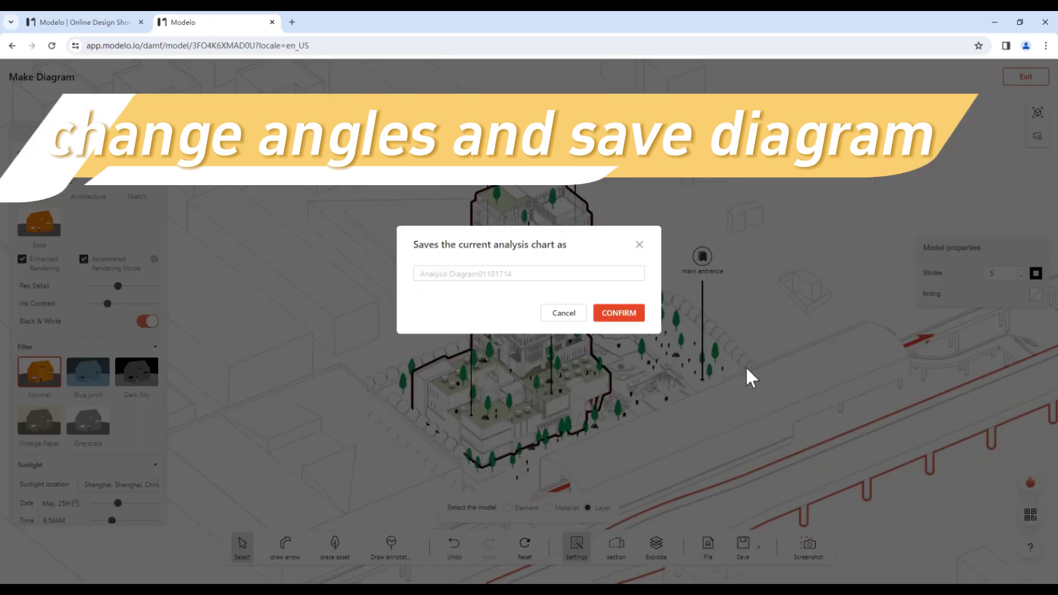
left_click(619, 314)
Capture a landscape HD 3840x2160 screenshot of the annotated diagram from a slightly turned angle
left_click_drag(645, 386, 621, 382)
scroll(635, 383, "up", 1)
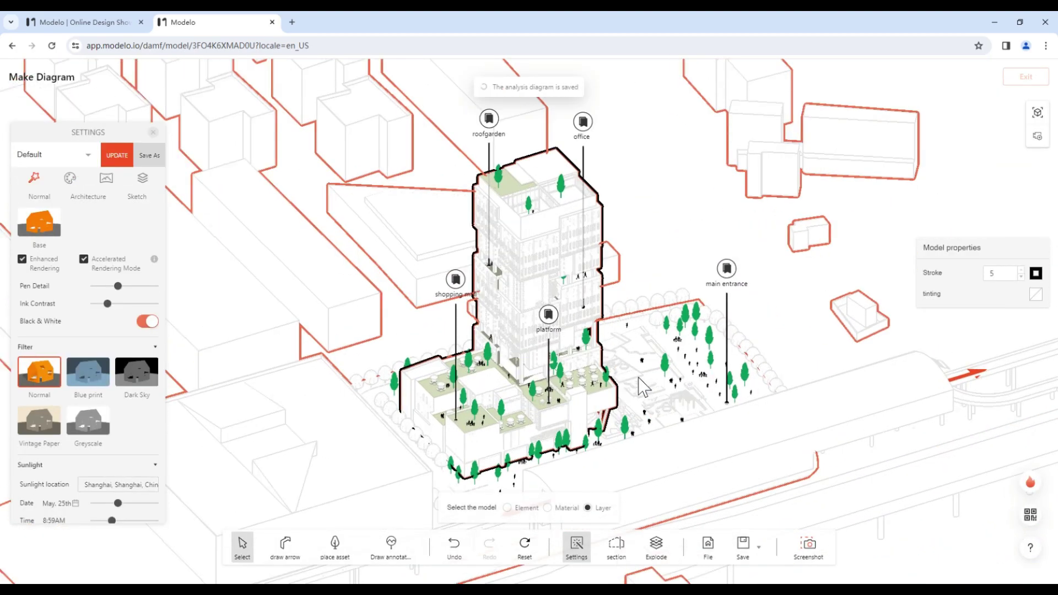
left_click(809, 547)
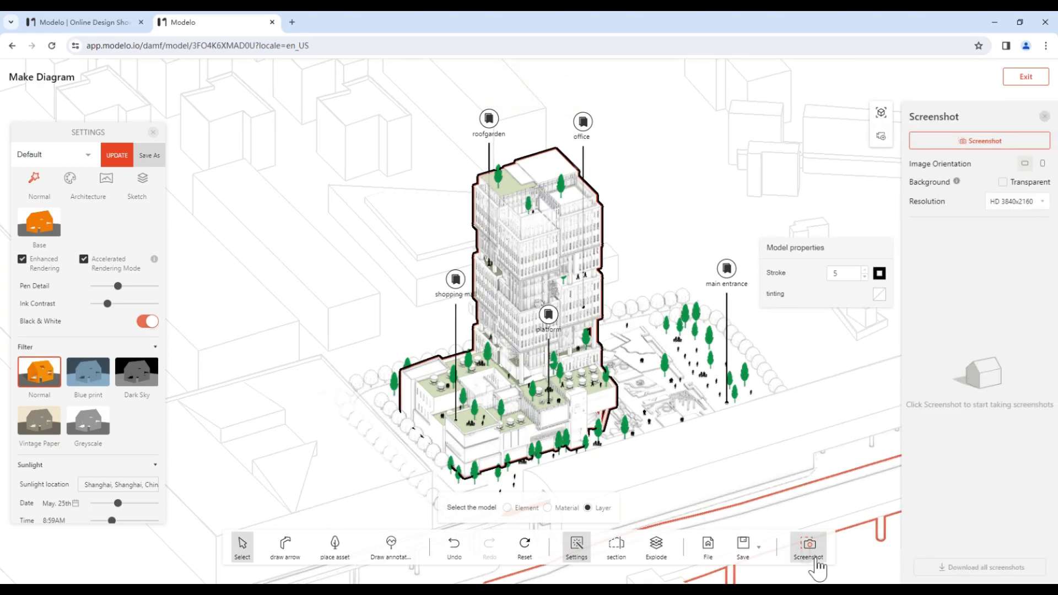
left_click(981, 144)
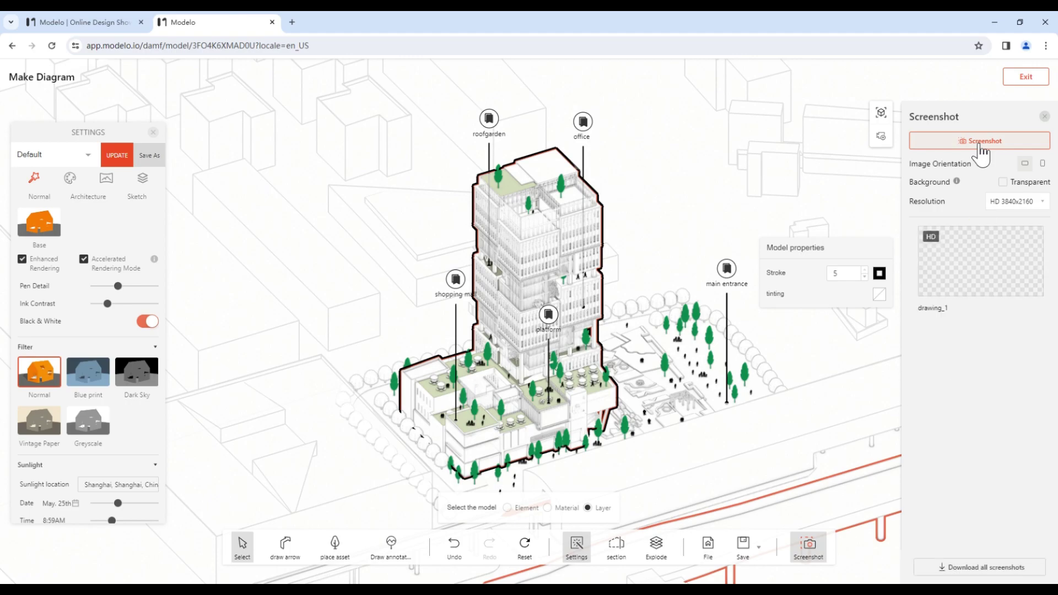
Capture two more HD screenshots, one from a slightly adjusted angle and one from the opposite side of the tower
left_click_drag(628, 347, 642, 388)
scroll(640, 375, "down", 1)
scroll(640, 373, "up", 2)
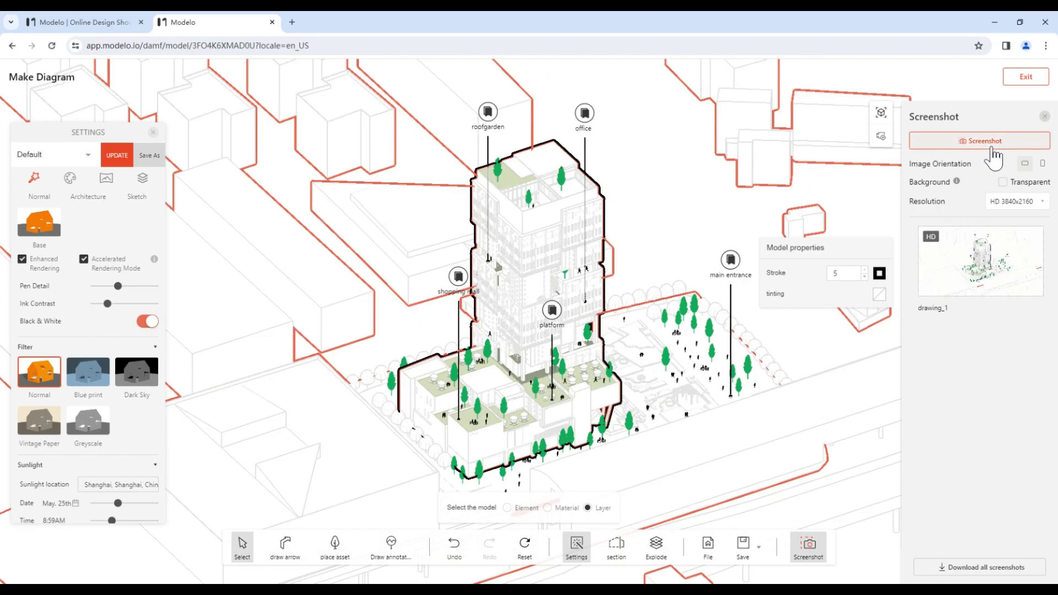
left_click_drag(692, 459, 673, 480)
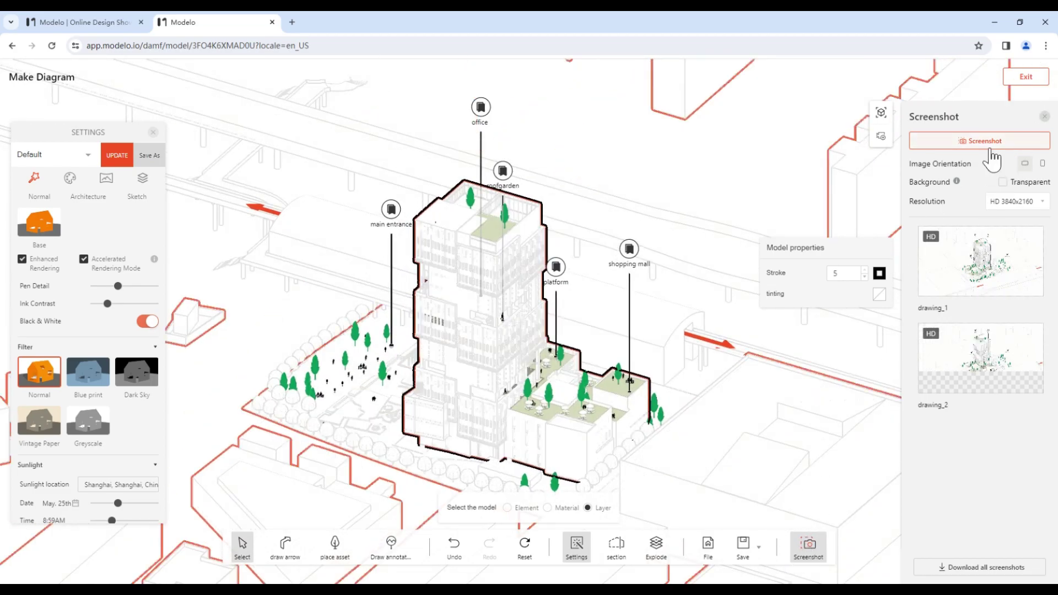
left_click(991, 145)
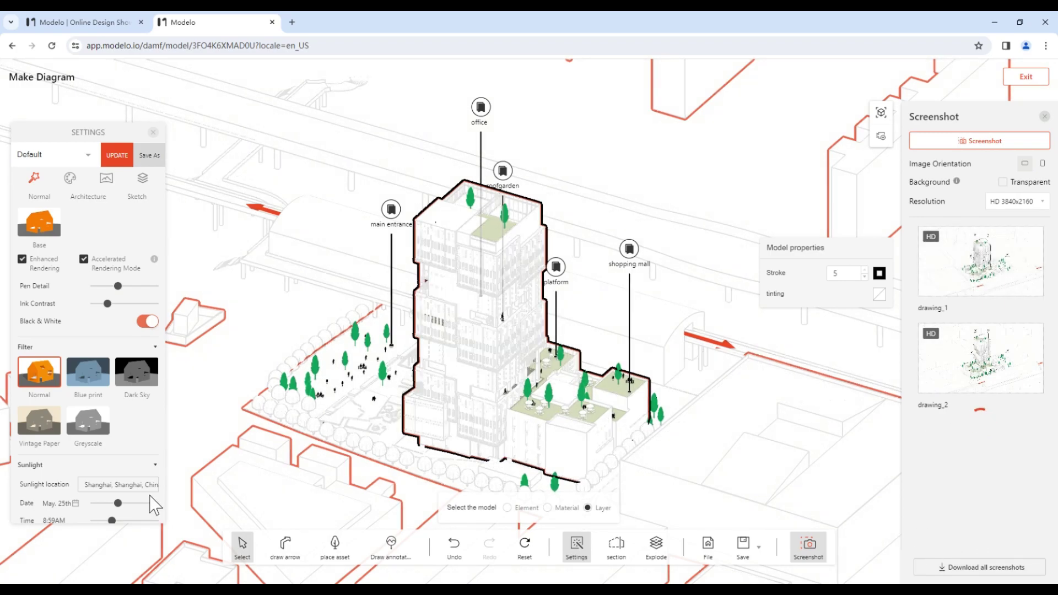
Try the Blue print, Dark Sky and Greyscale filters and apply Vintage Paper to the diagram
left_click(94, 386)
left_click(132, 385)
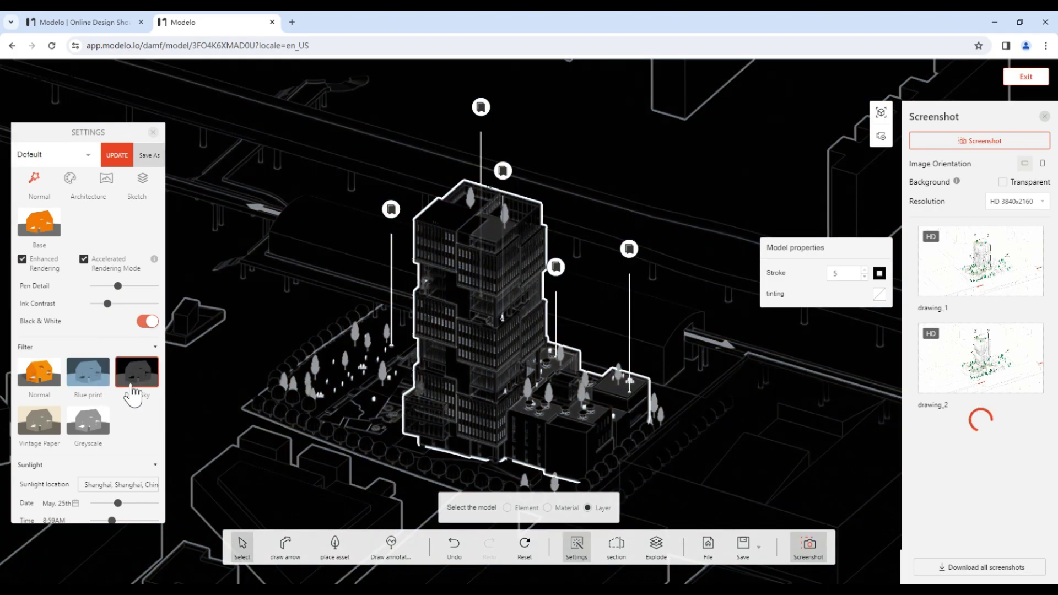
left_click(87, 427)
left_click(41, 435)
scroll(45, 436, "down", 1)
Capture an HD screenshot of the Vintage Paper version and look through the captured drawings
left_click(980, 141)
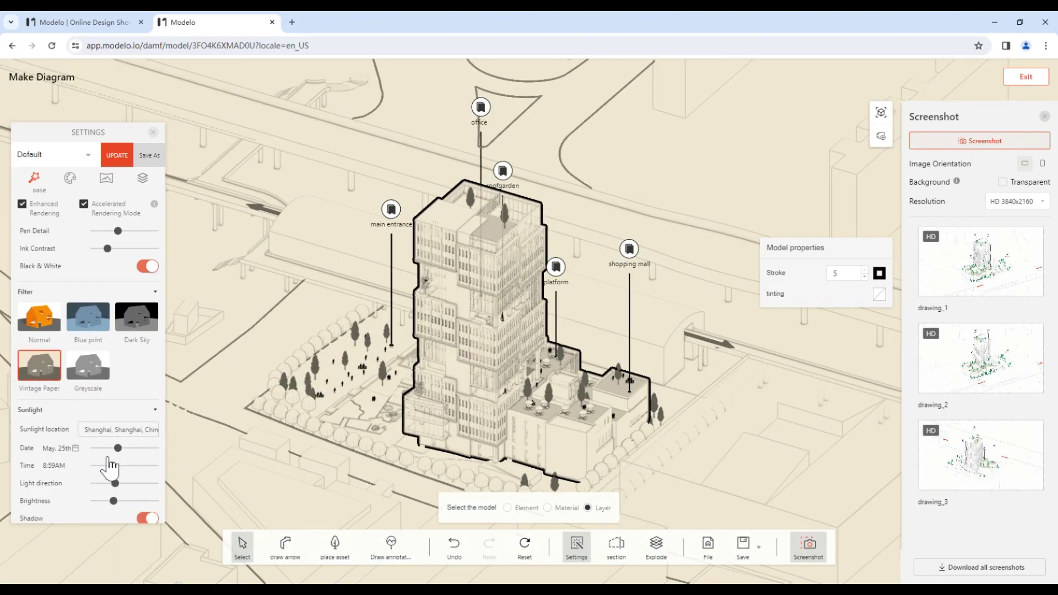
left_click(992, 142)
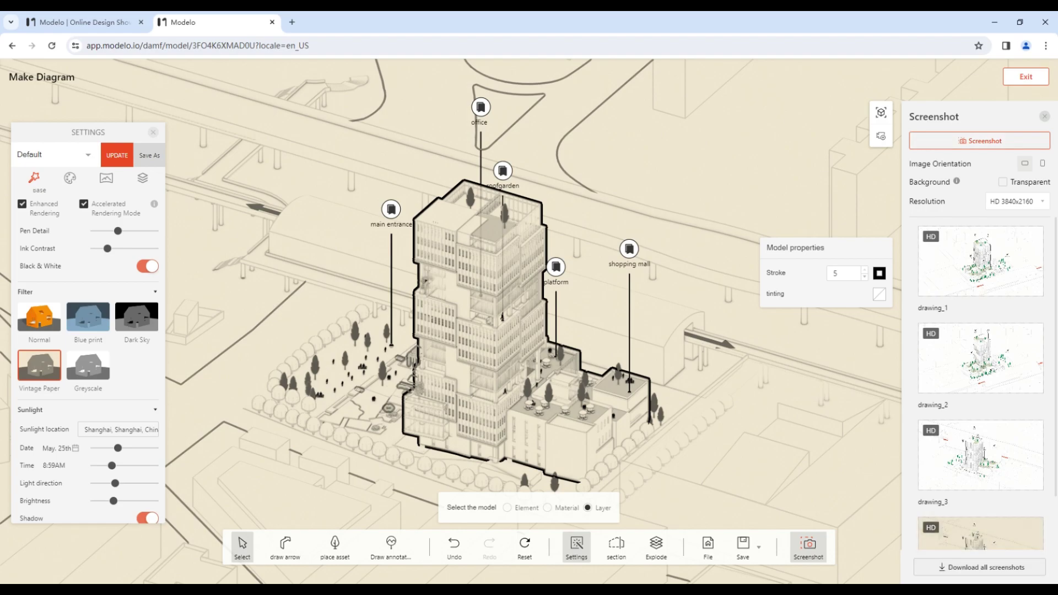
scroll(994, 509, "down", 2)
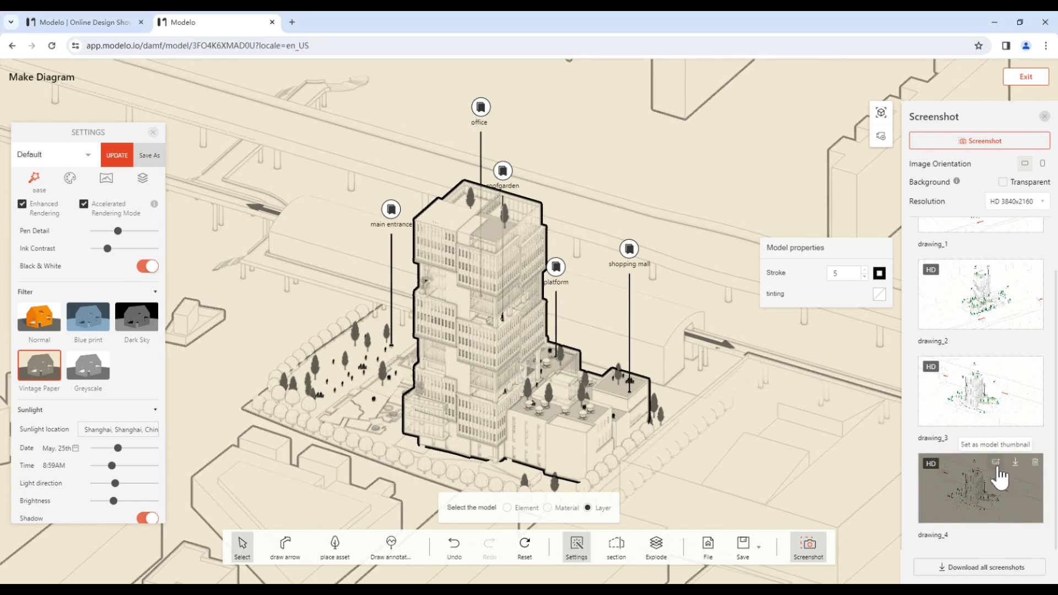
scroll(991, 399, "up", 1)
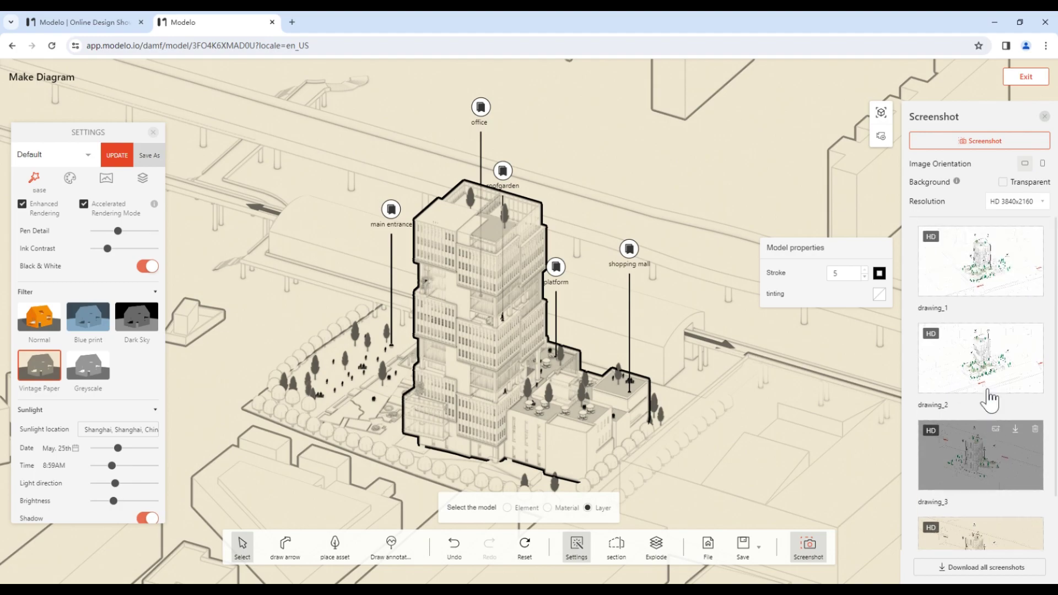
Exit the Make Diagram mode
left_click(1026, 77)
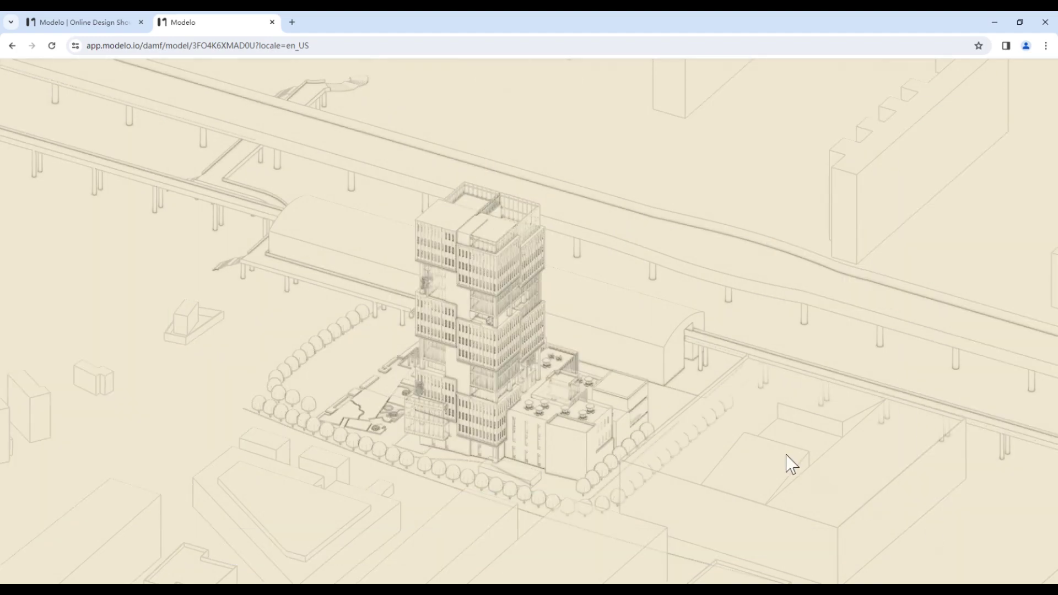
scroll(560, 354, "up", 5)
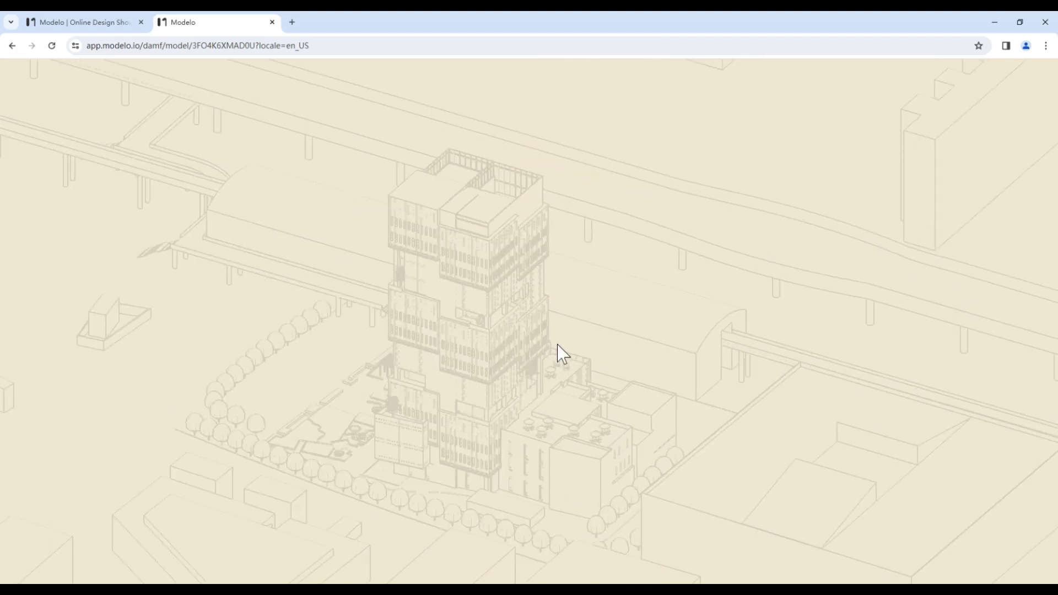